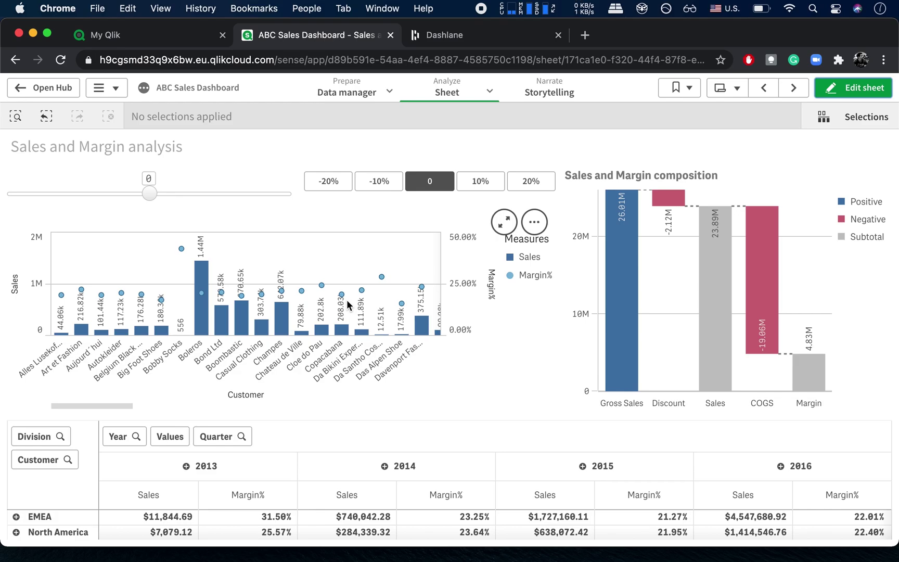
- Try the 10% and 20% multiplier buttons on the ABC Sales Dashboard
mouse_move(284, 308)
left_click(480, 184)
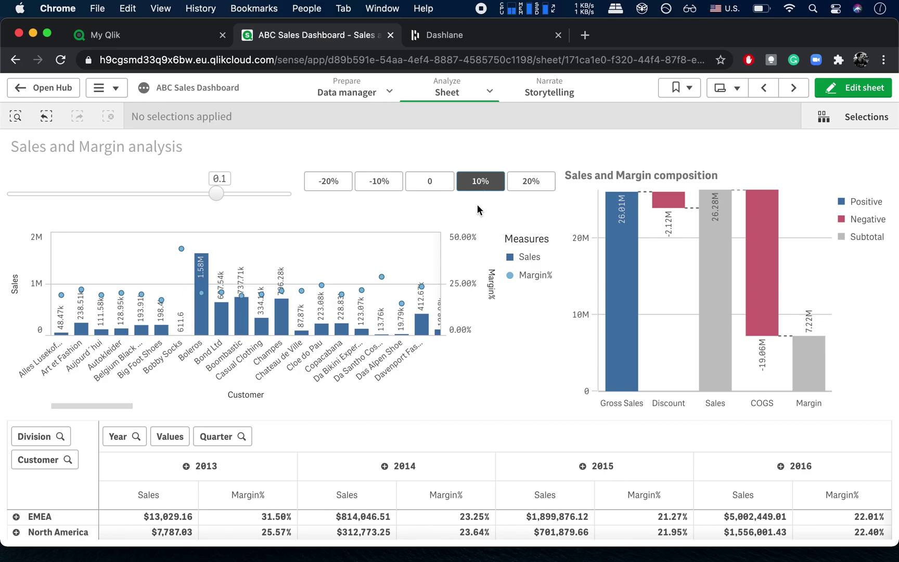
left_click(532, 186)
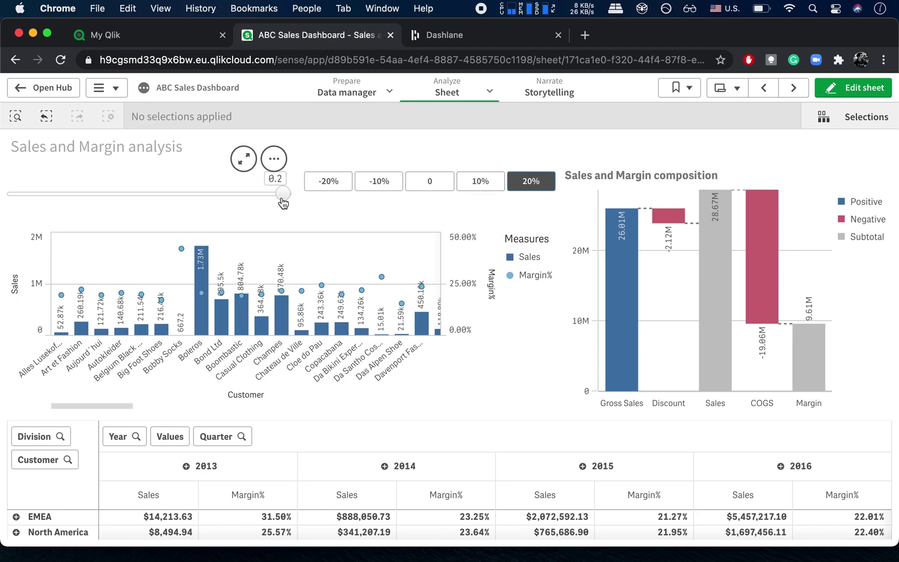
- Drag the slider back to 0, then down to -0.1 so Sales shows 21.5M
left_click_drag(282, 200, 152, 190)
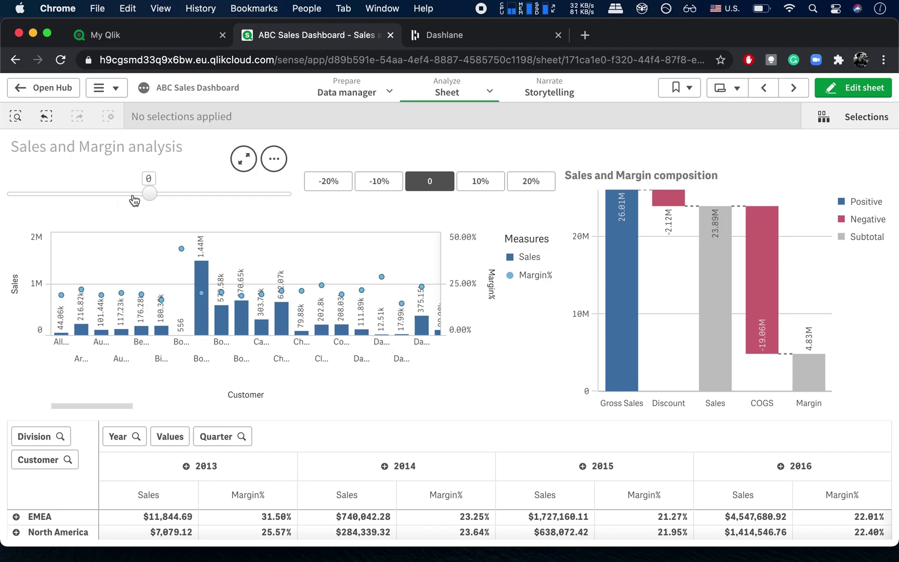
left_click_drag(149, 193, 91, 195)
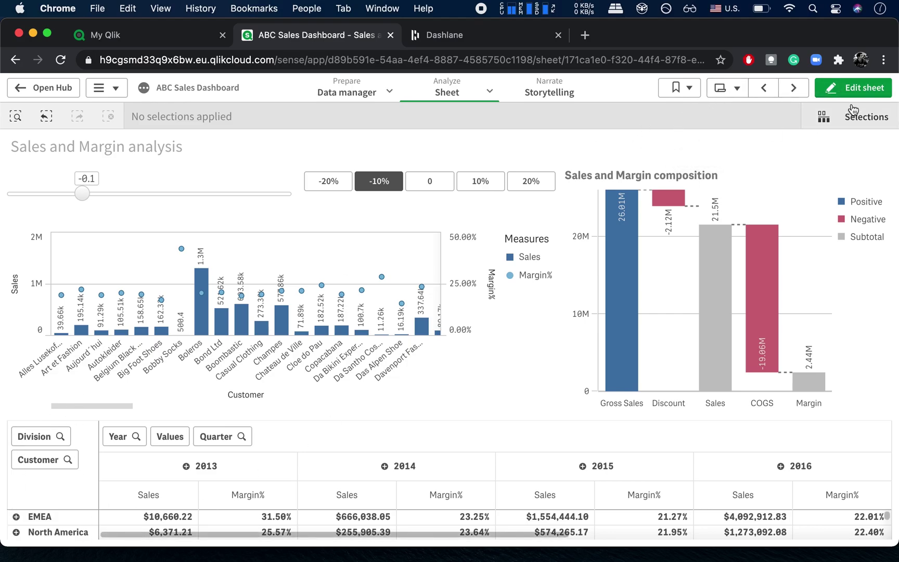
left_click(852, 88)
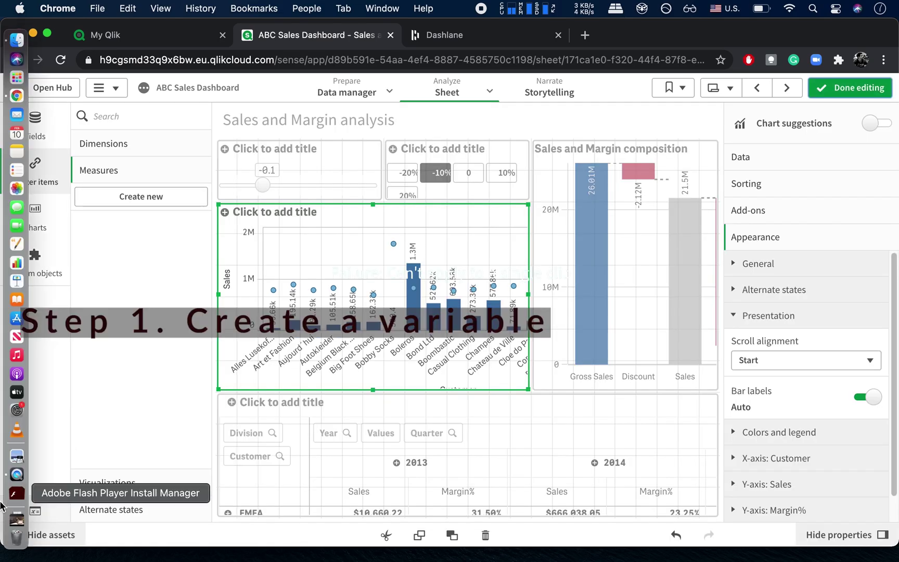
- Create variable vmultiply with definition 0.1 and close the Variables list
left_click(46, 512)
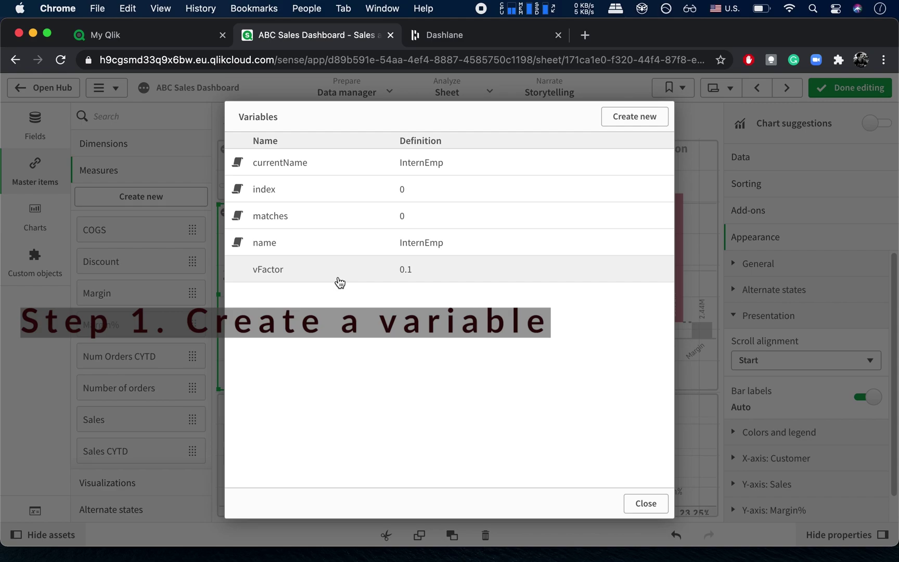
left_click(637, 115)
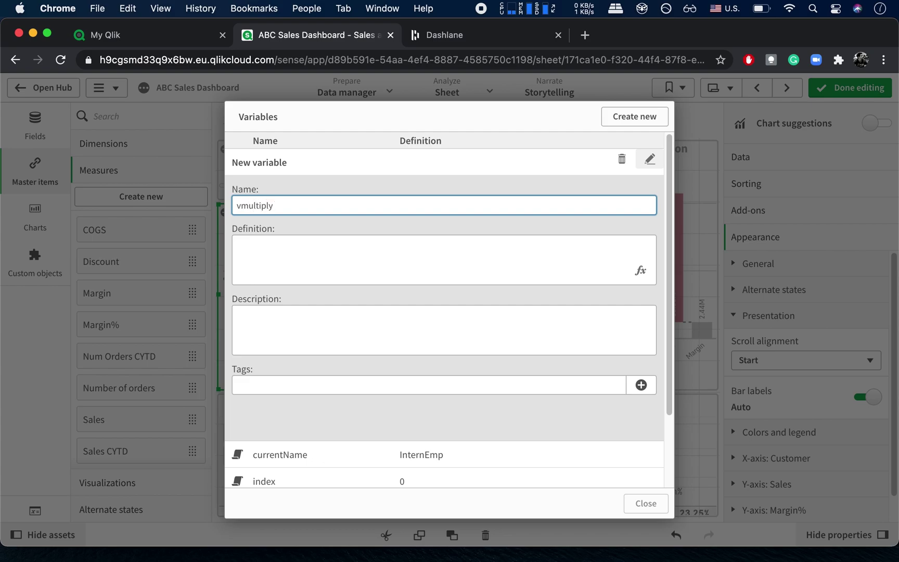
left_click(238, 245)
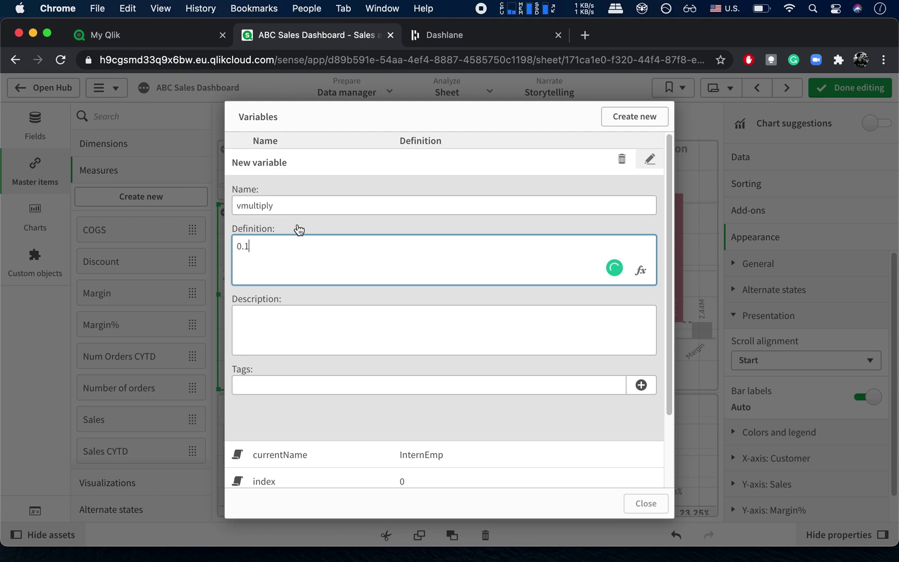
left_click(633, 119)
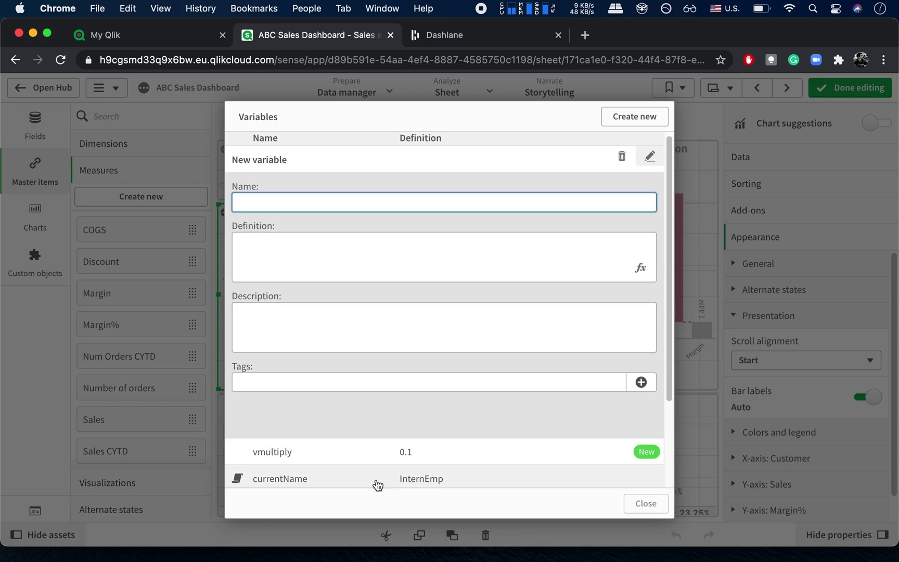
scroll(377, 485, "down", 1)
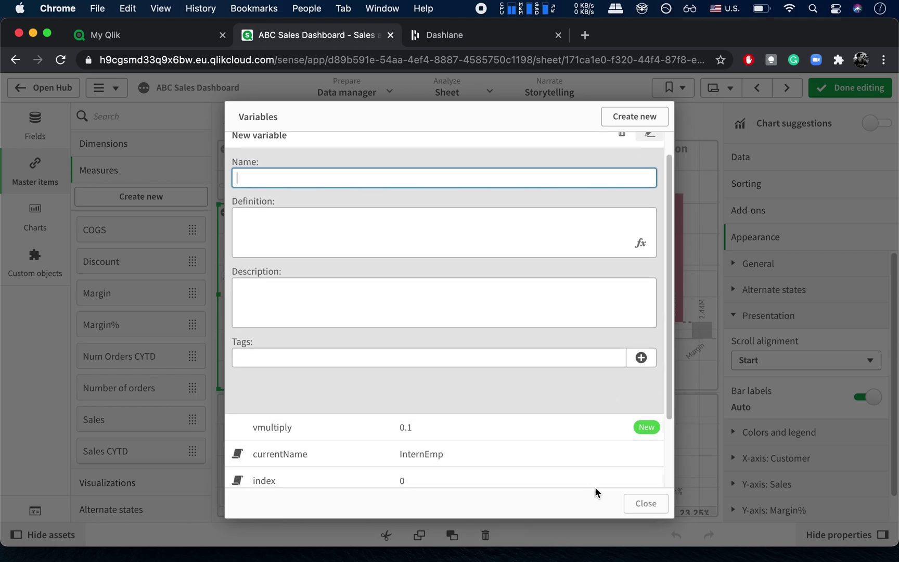
left_click(645, 502)
- Re-enter edit mode and delete the old slider object
left_click(820, 94)
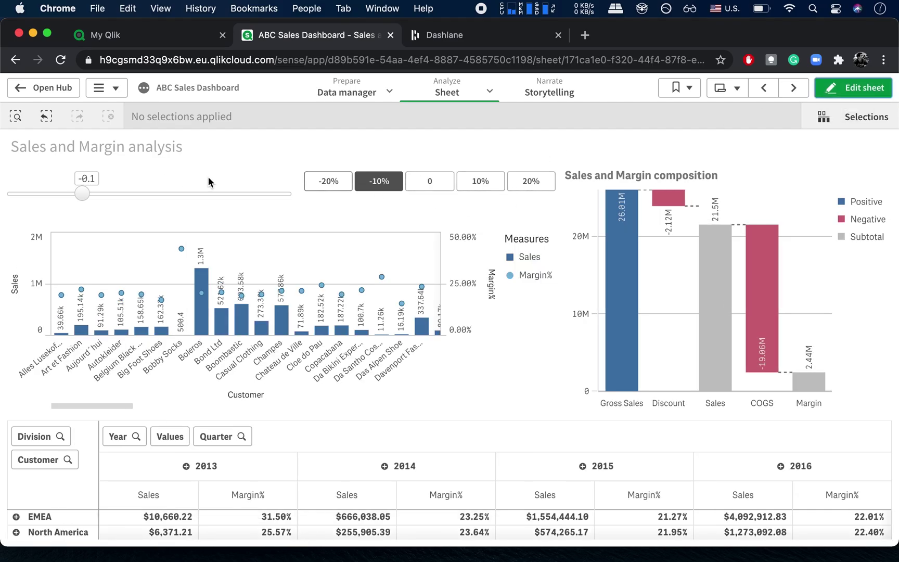
left_click(837, 87)
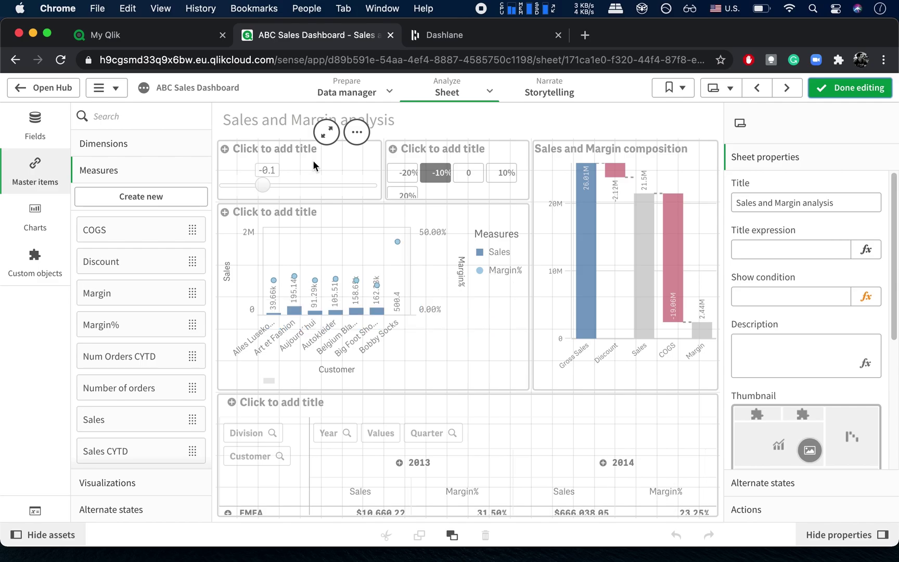
right_click(304, 160)
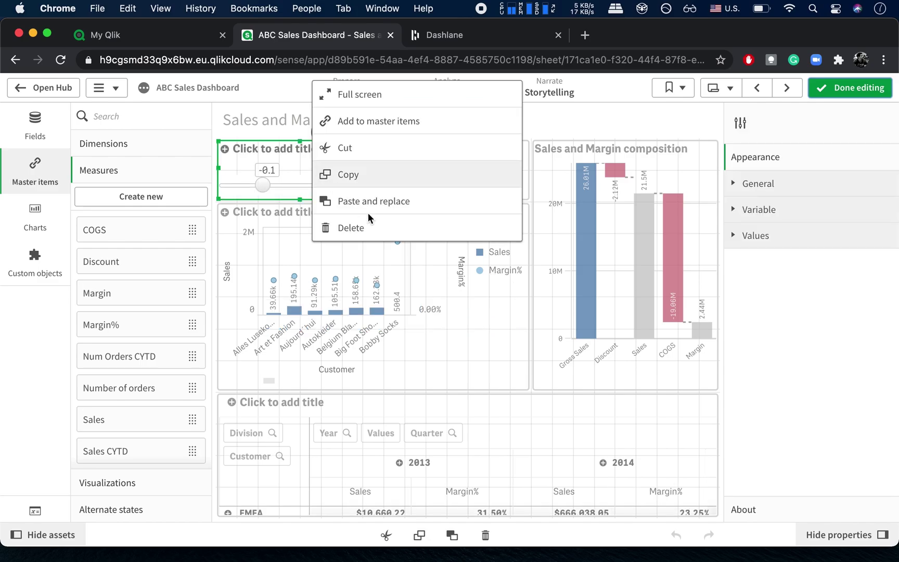
left_click(369, 227)
- Delete the percentage button group and show the Custom objects bundles
right_click(418, 184)
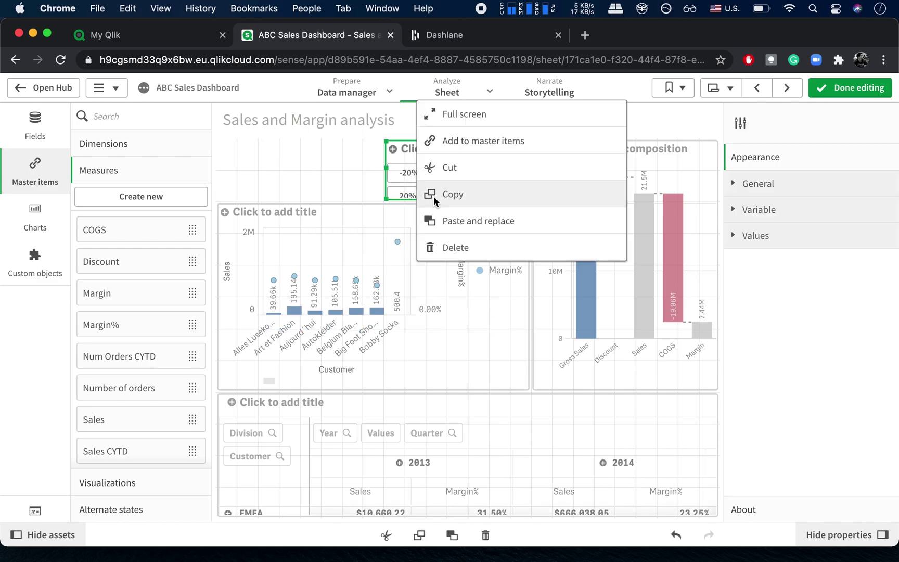
left_click(447, 246)
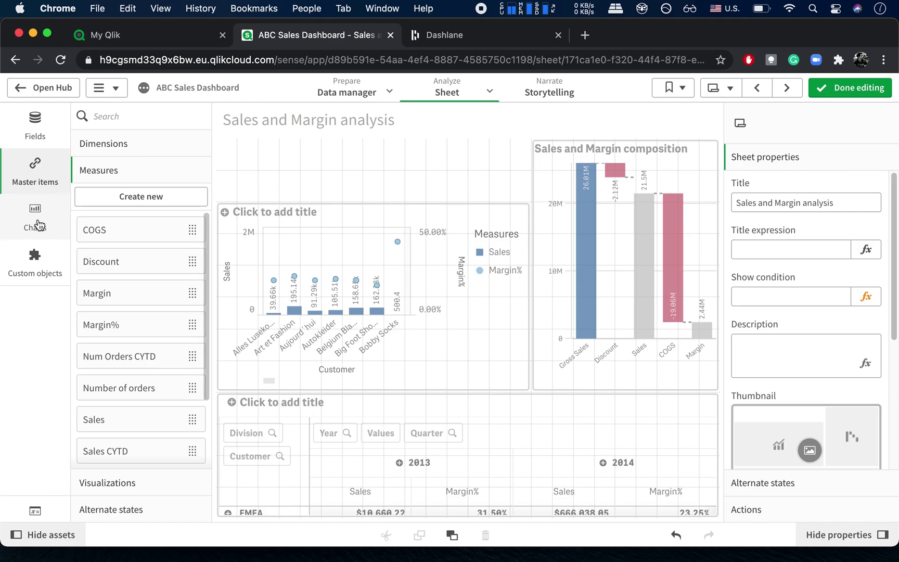
left_click(35, 257)
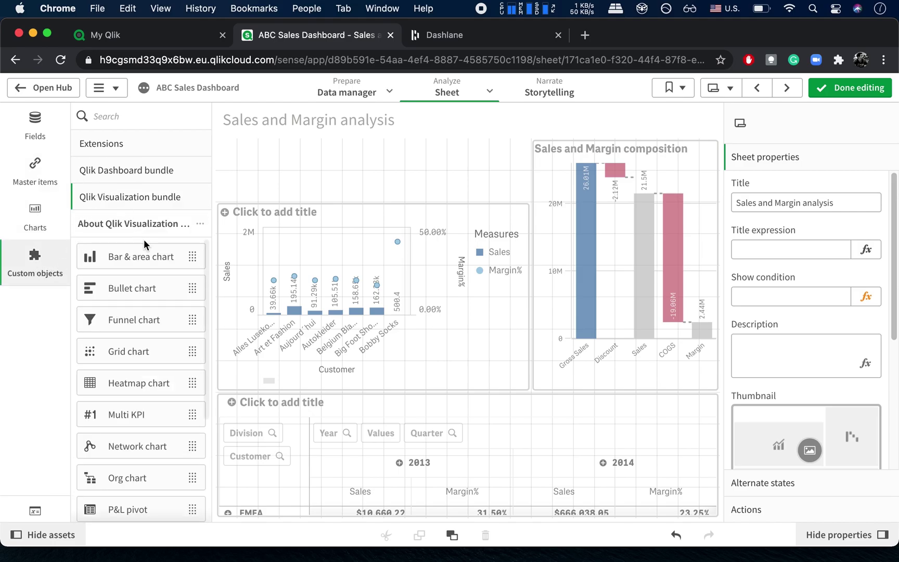
scroll(146, 245, "down", 2)
- Place a Variable input at the top left and paste a copy beside it
left_click_drag(135, 324, 347, 191)
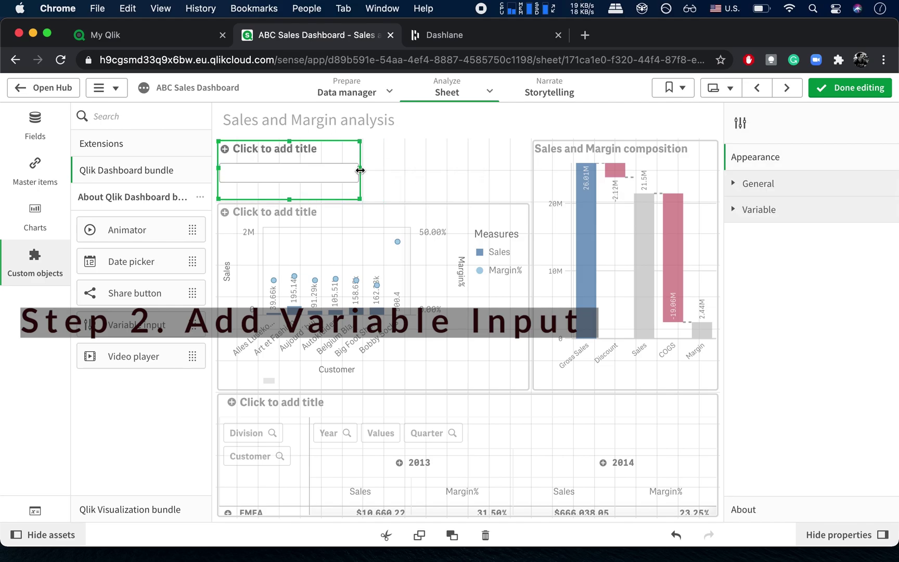
right_click(282, 171)
left_click(306, 178)
left_click(457, 181)
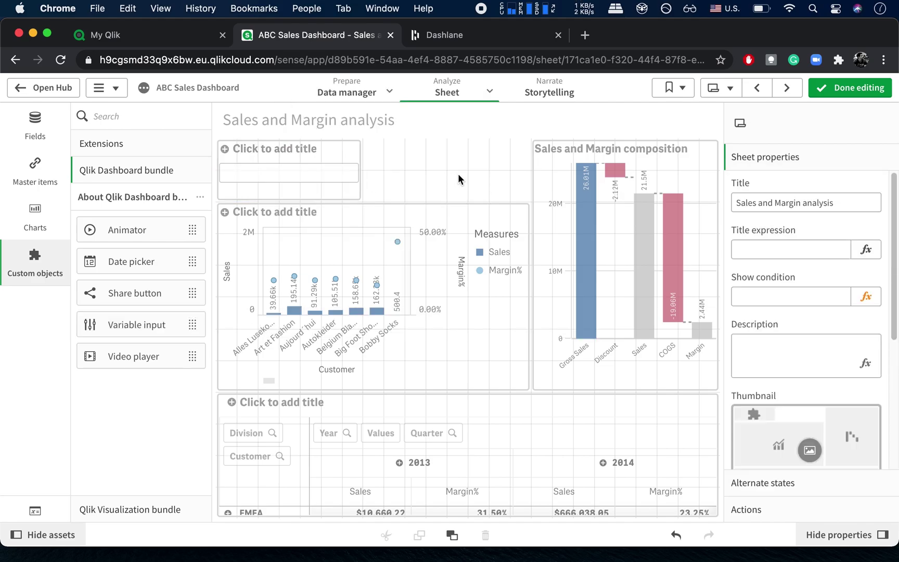
right_click(454, 176)
left_click(452, 188)
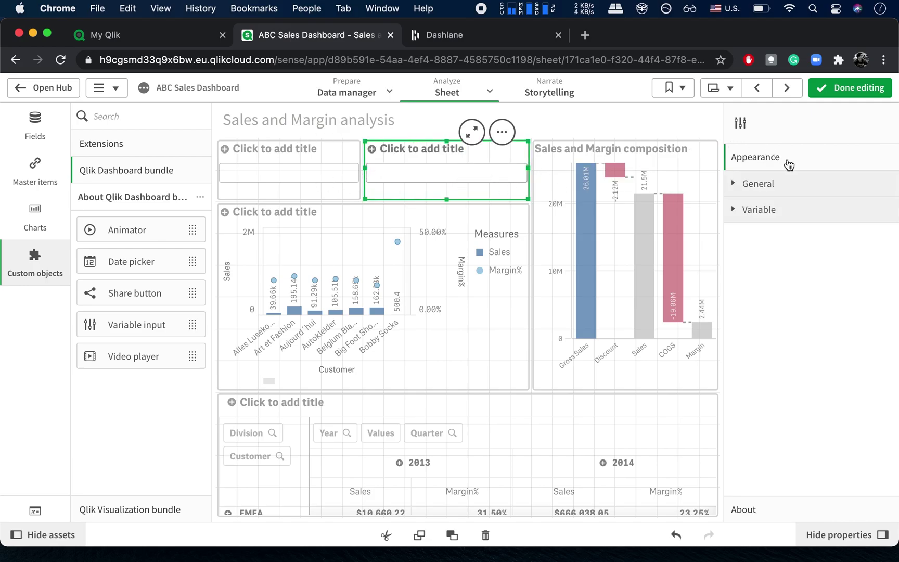
- Expand the new object's General and variable settings, showing the Input box display type
left_click(748, 194)
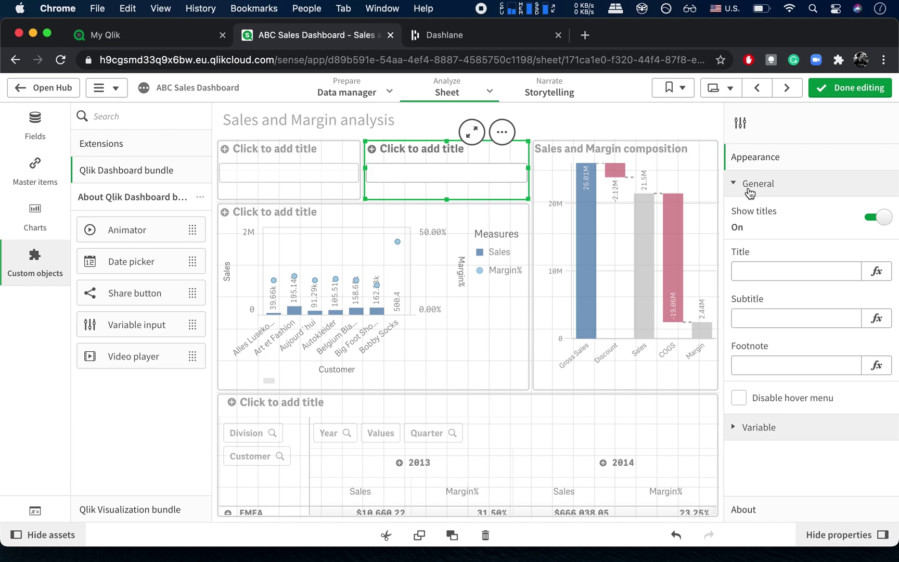
left_click(771, 318)
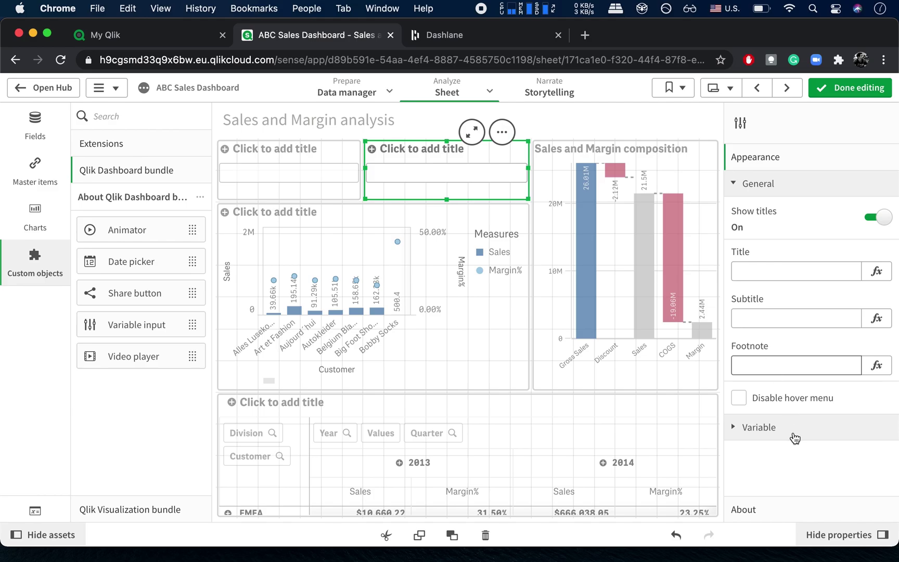
left_click(793, 436)
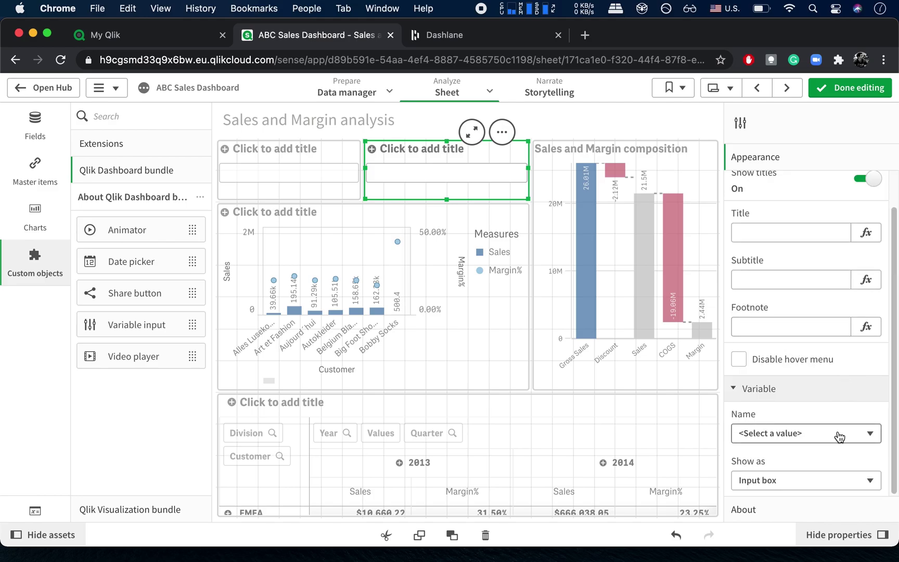
- Link the first Variable input to vmultiply and change Show as from Input box to Slider
left_click(311, 191)
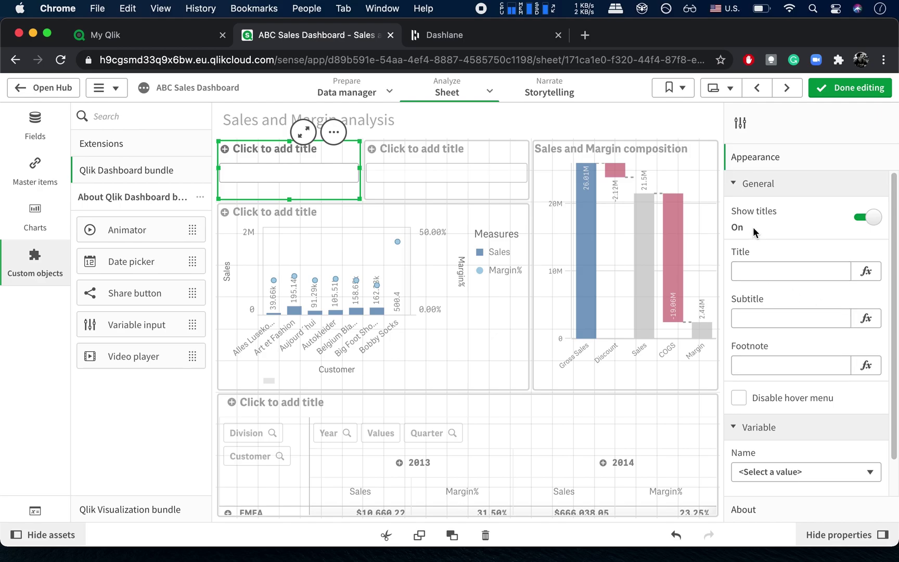
scroll(806, 416, "down", 1)
left_click(806, 433)
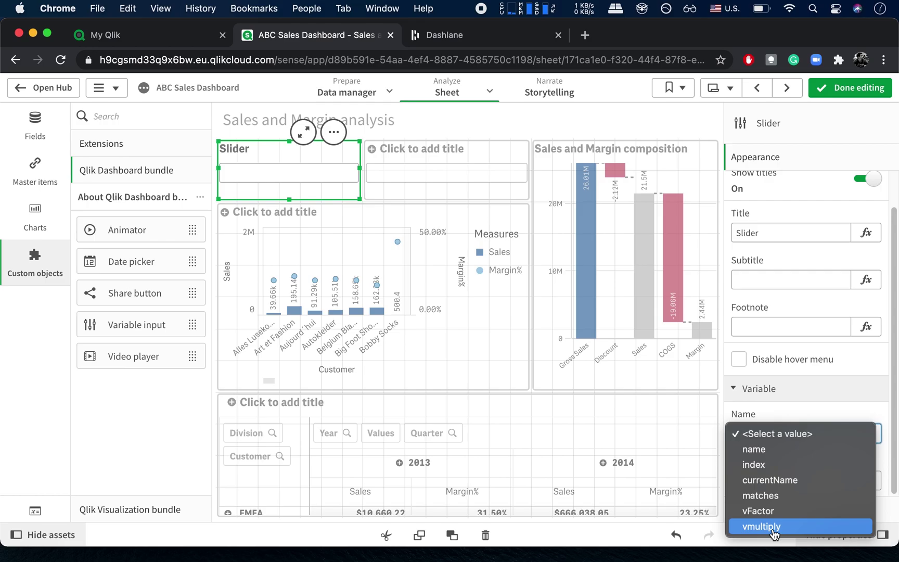
left_click(774, 531)
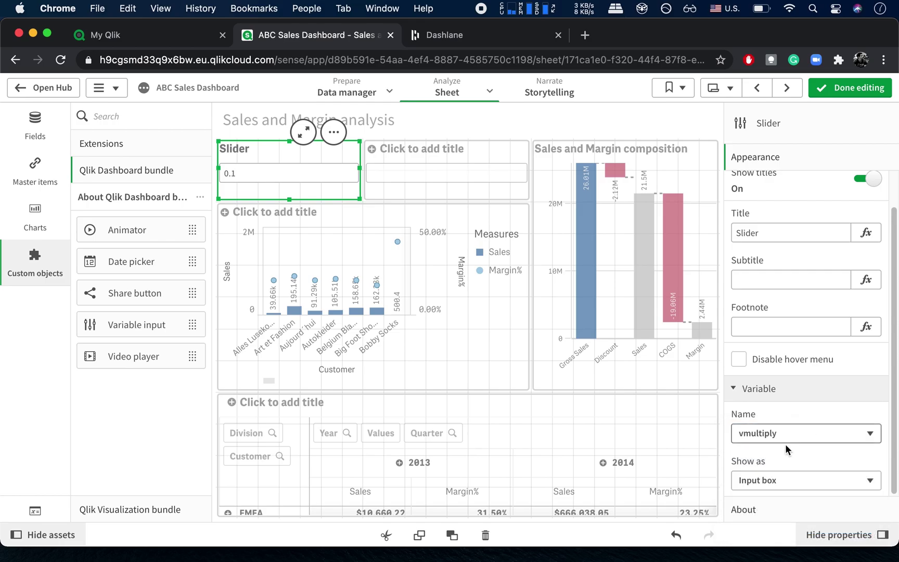
left_click(774, 480)
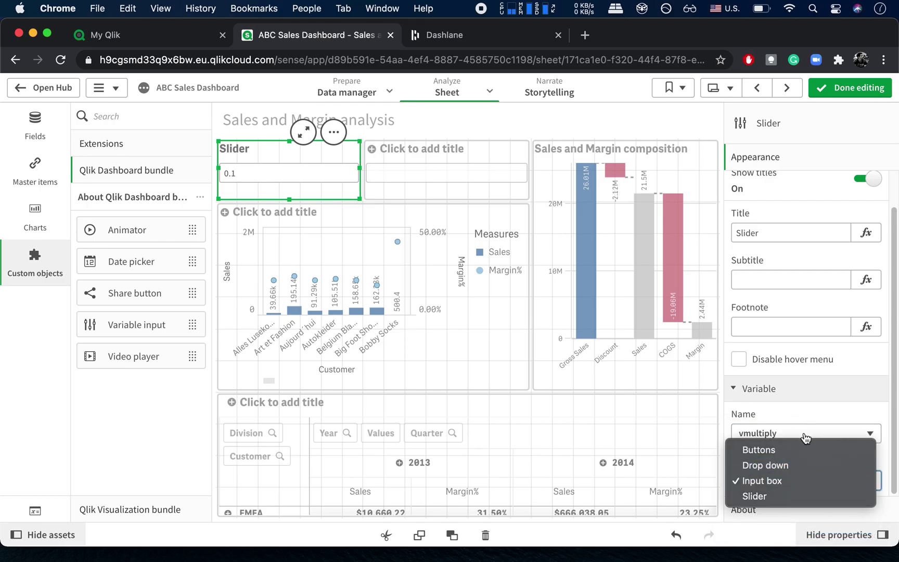
left_click(780, 496)
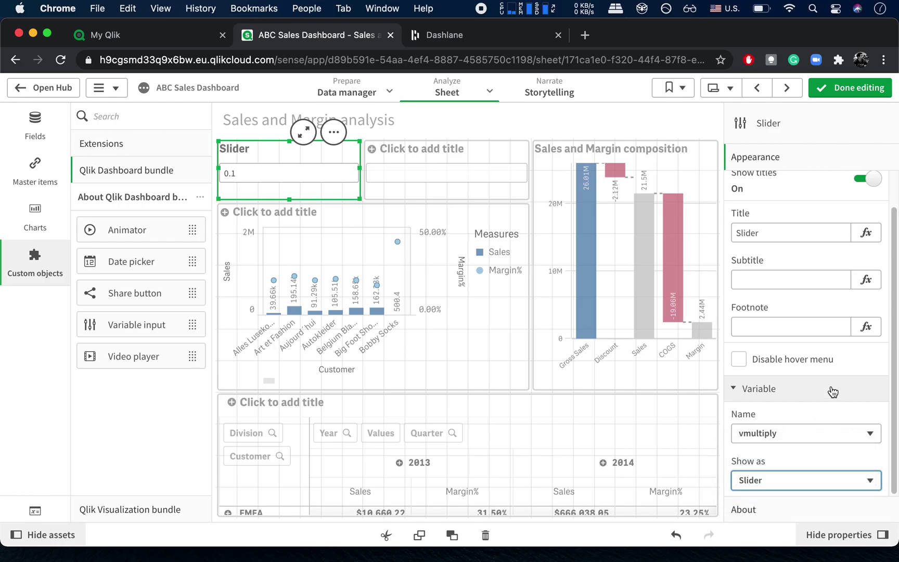
scroll(832, 393, "down", 2)
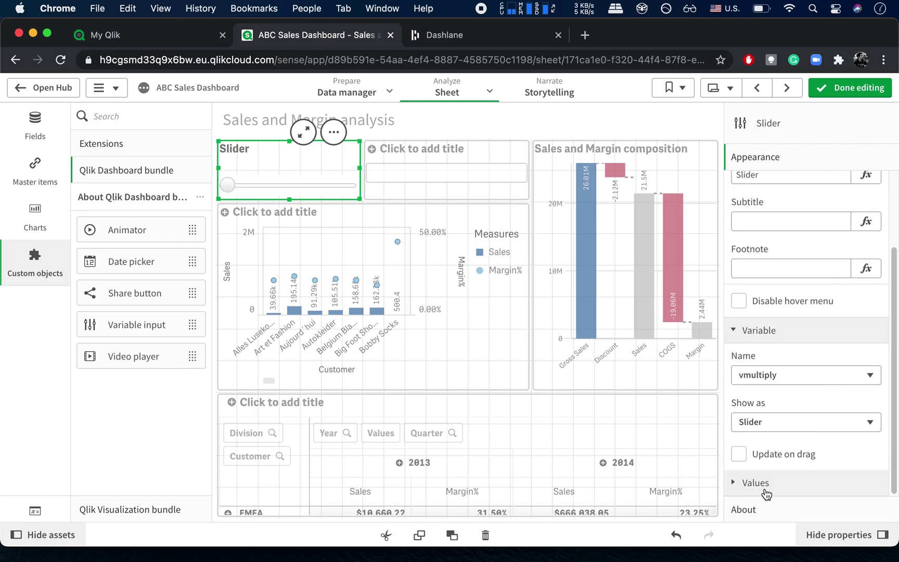
- Set the slider's Min -0.2, Max 0.2 and Step 0.1, then test it outside edit mode
left_click(765, 488)
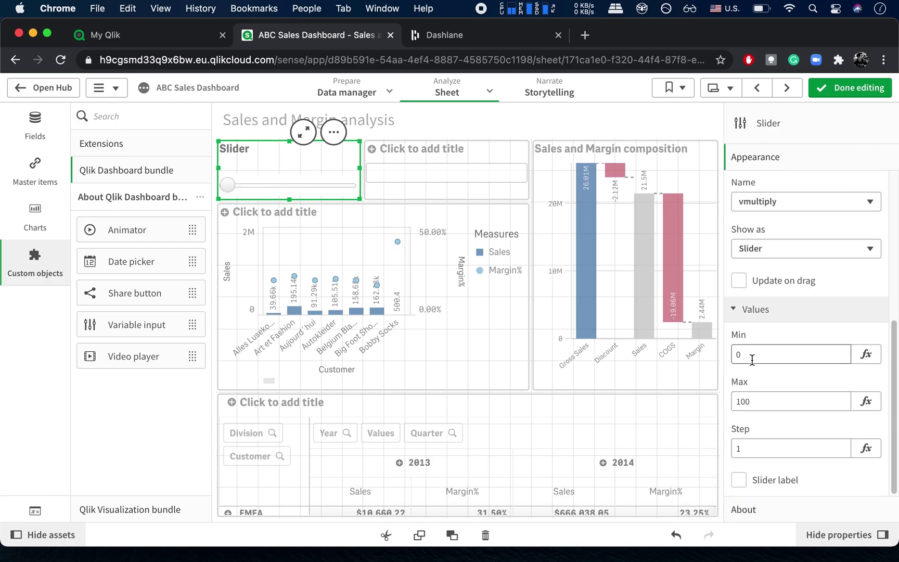
left_click_drag(752, 358, 733, 355)
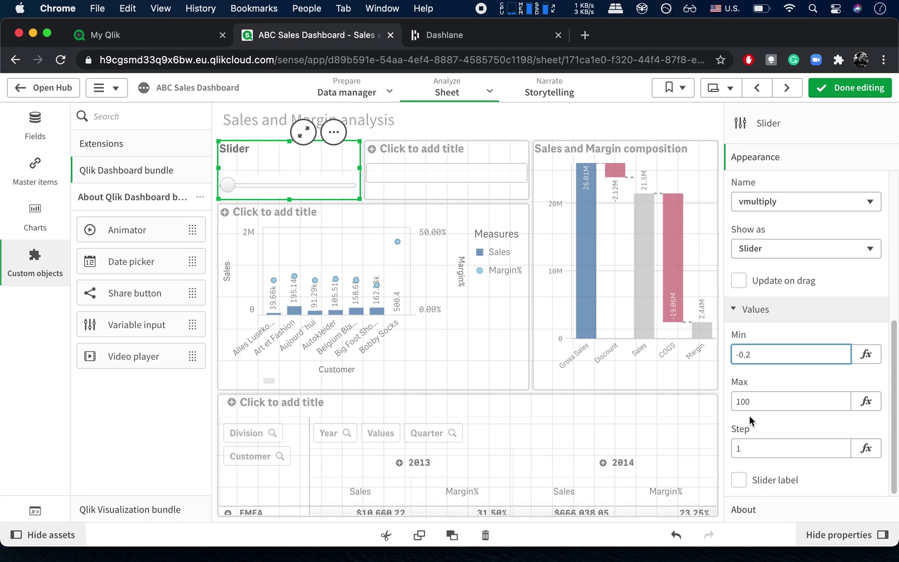
double_click(762, 400)
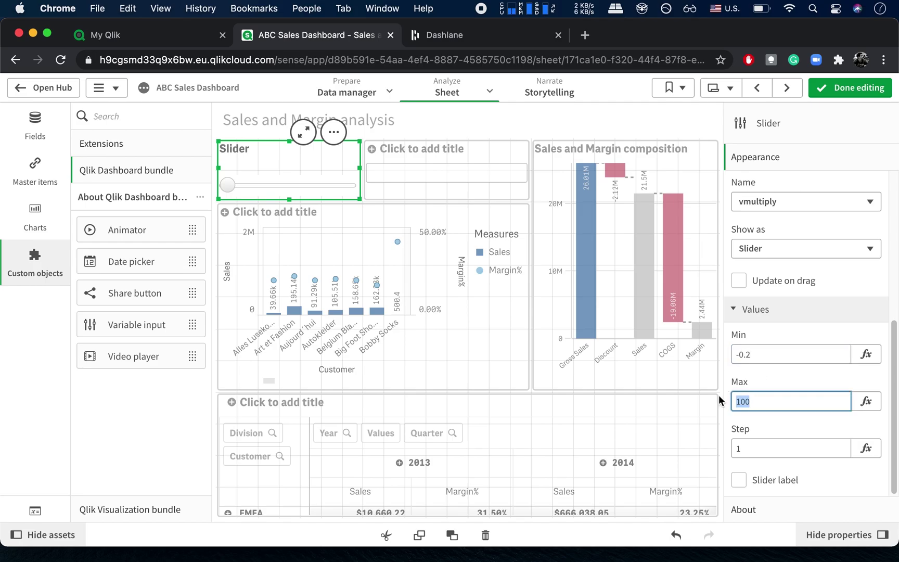
type("0.2")
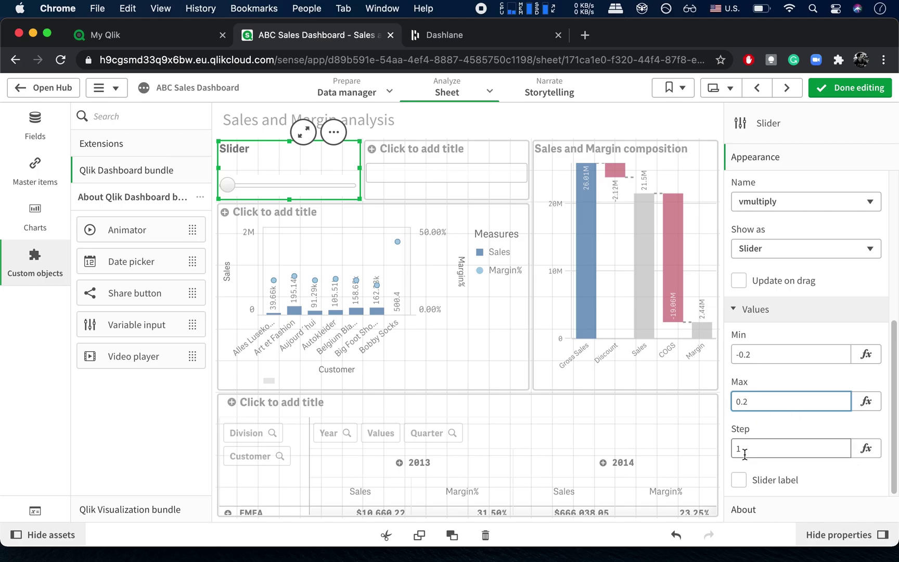
double_click(745, 451)
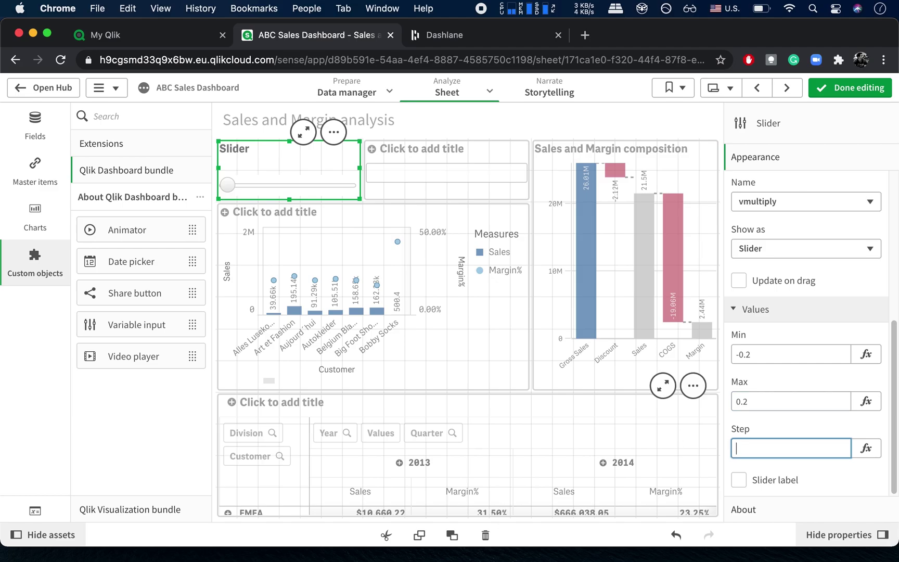
type("0.1")
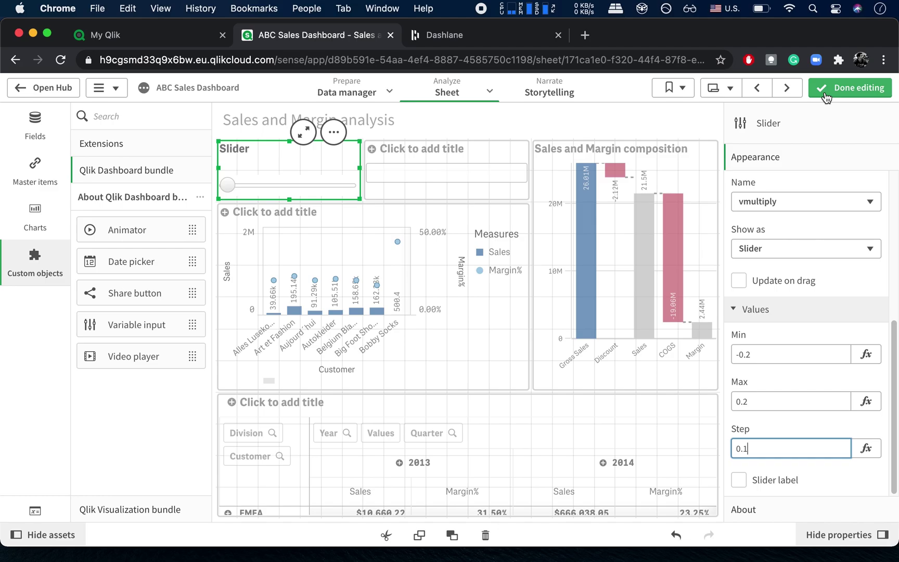
left_click(826, 97)
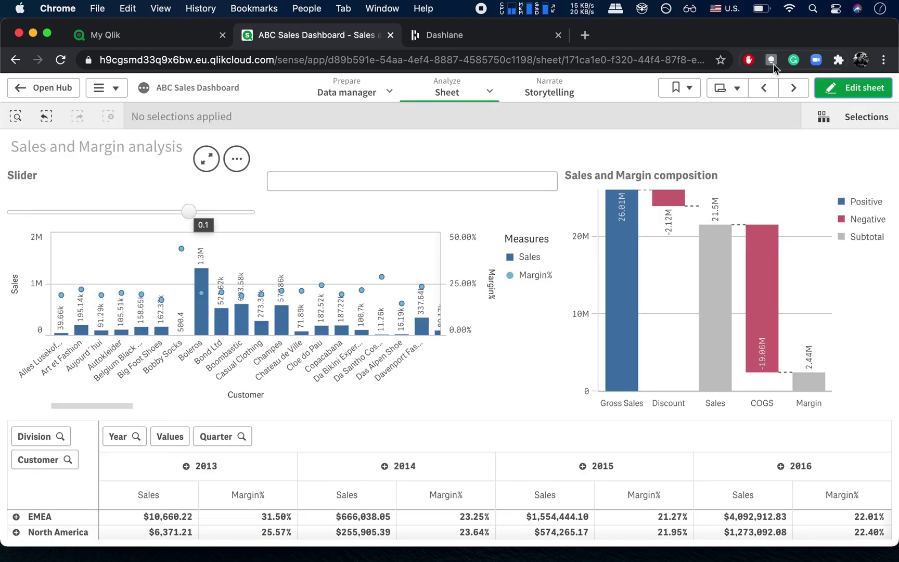
left_click(874, 88)
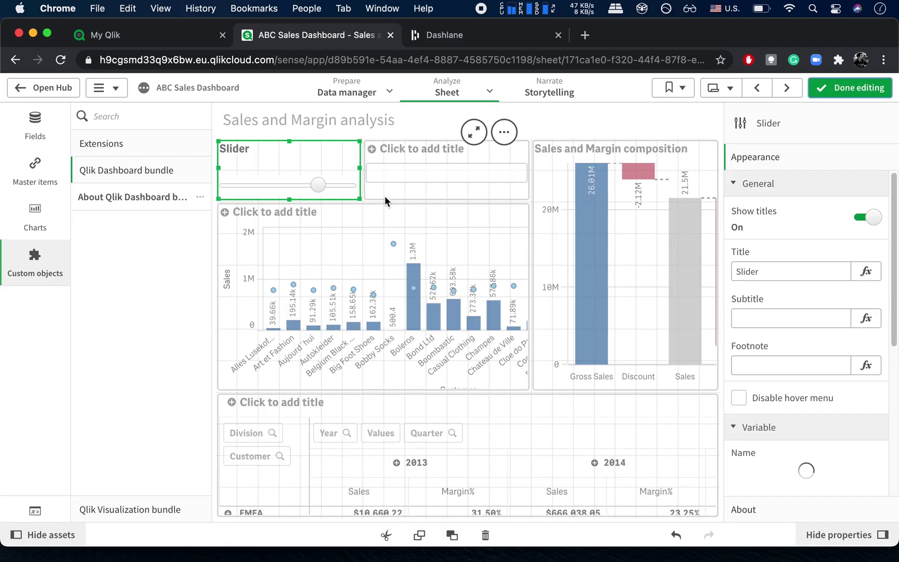
- Title the empty variable object beside the Slider 'Buttons'
left_click(385, 183)
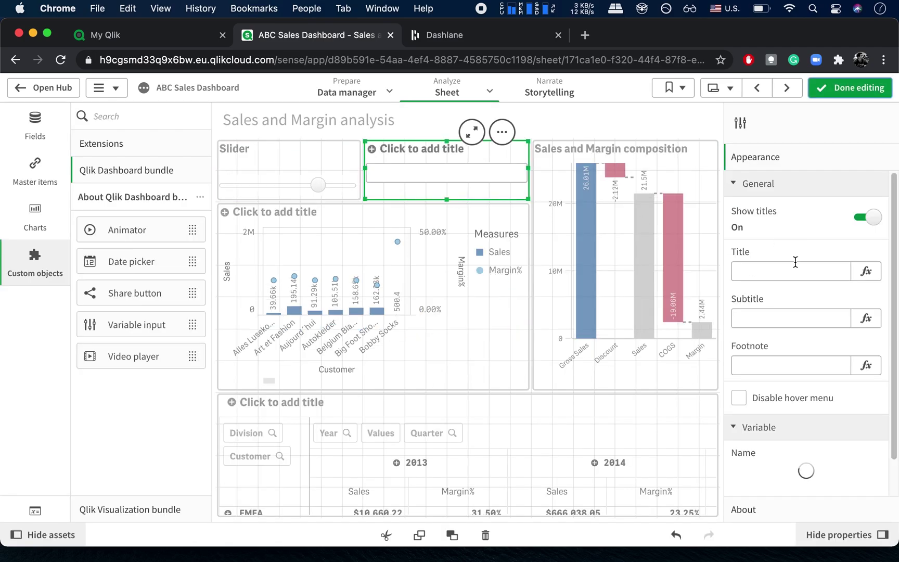
left_click(767, 266)
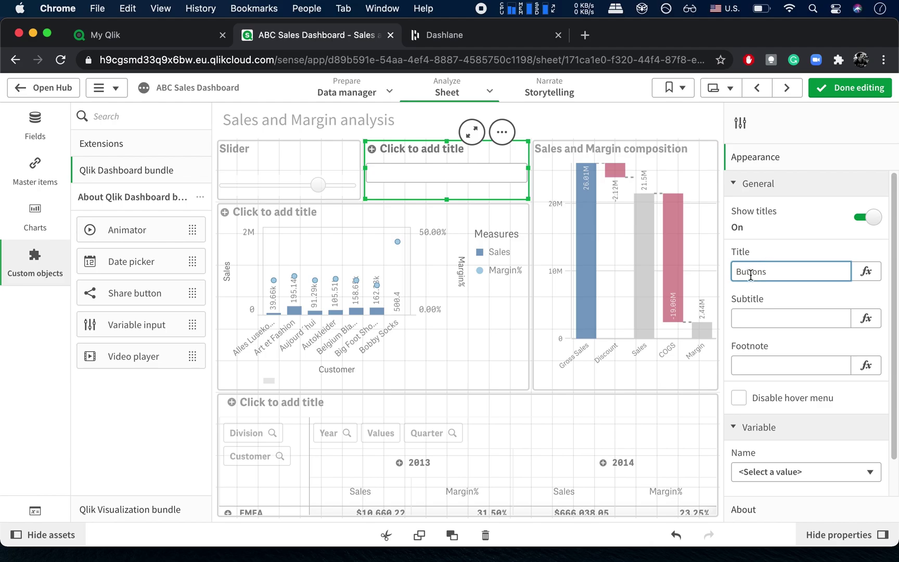
left_click(778, 315)
scroll(794, 364, "down", 2)
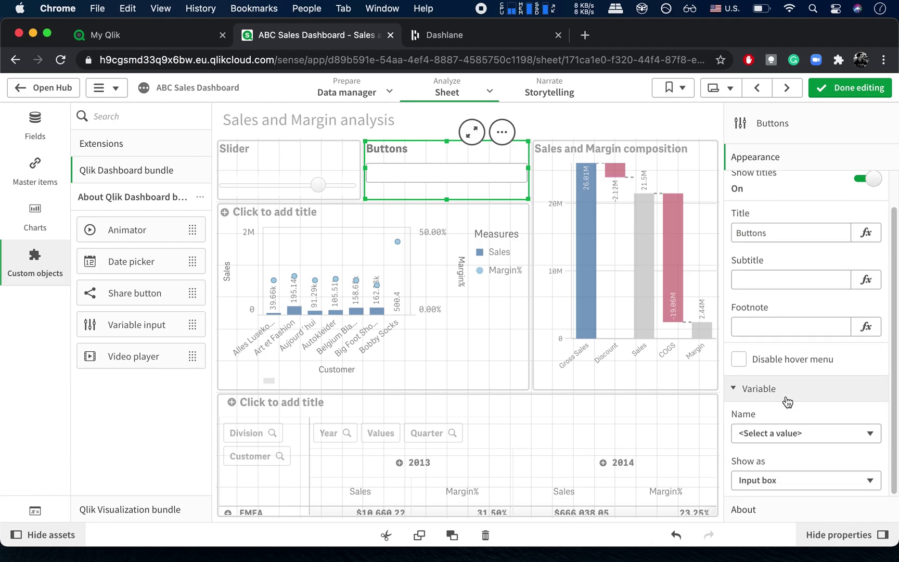
scroll(754, 187, "up", 2)
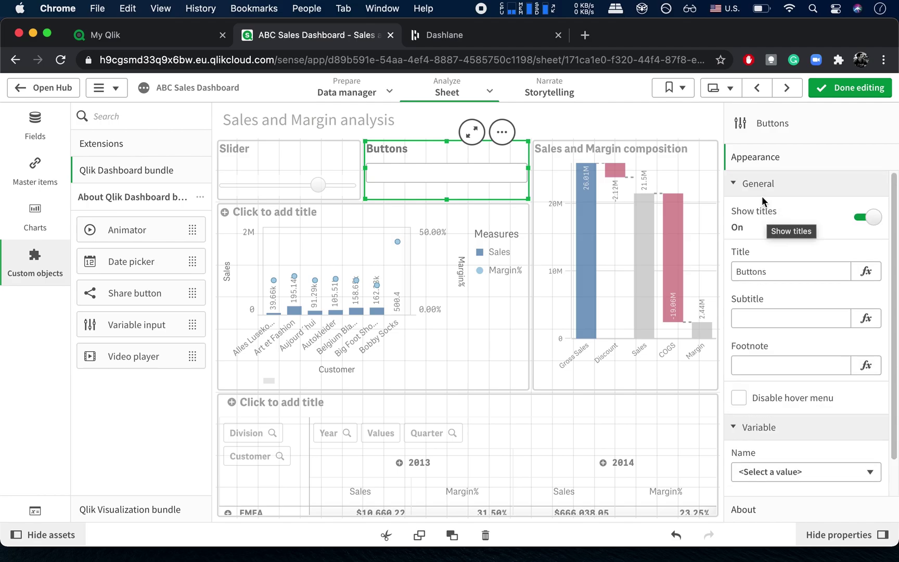
- Link it to vmultiply shown as Buttons in a row, and add an empty alternative
left_click(763, 194)
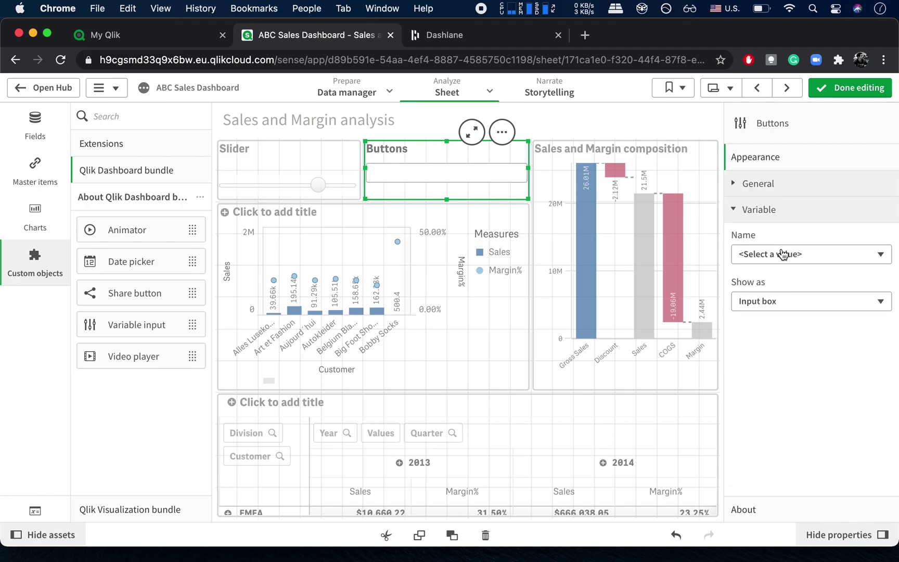
left_click(782, 254)
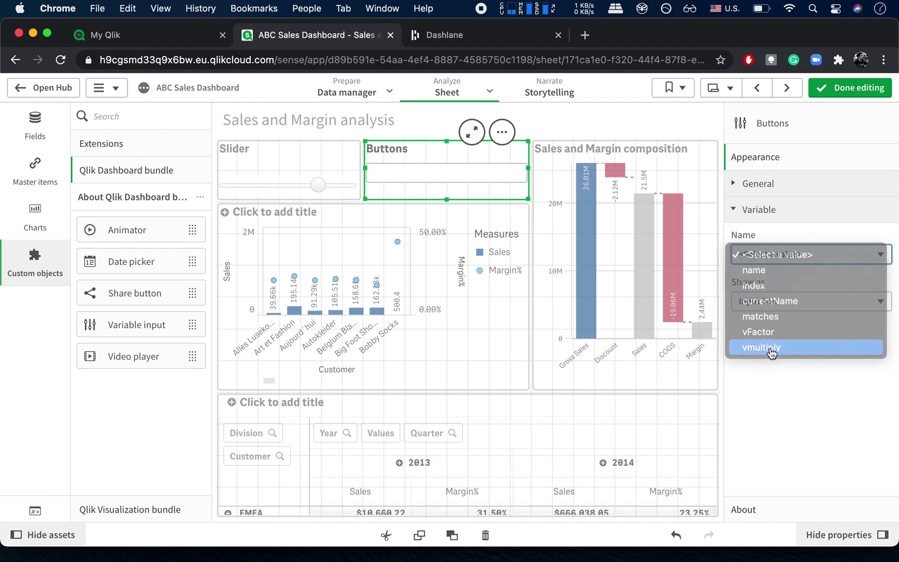
left_click(771, 354)
left_click(762, 302)
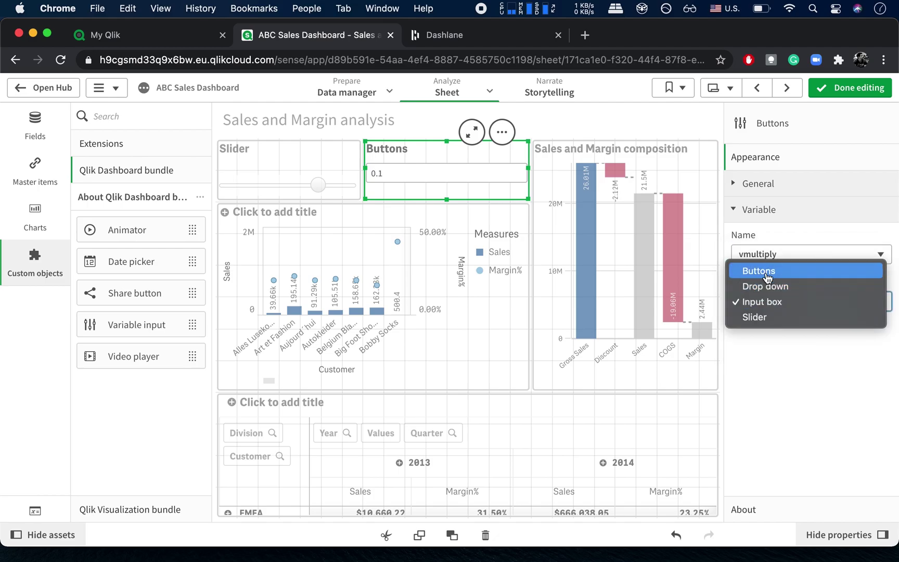
left_click(767, 272)
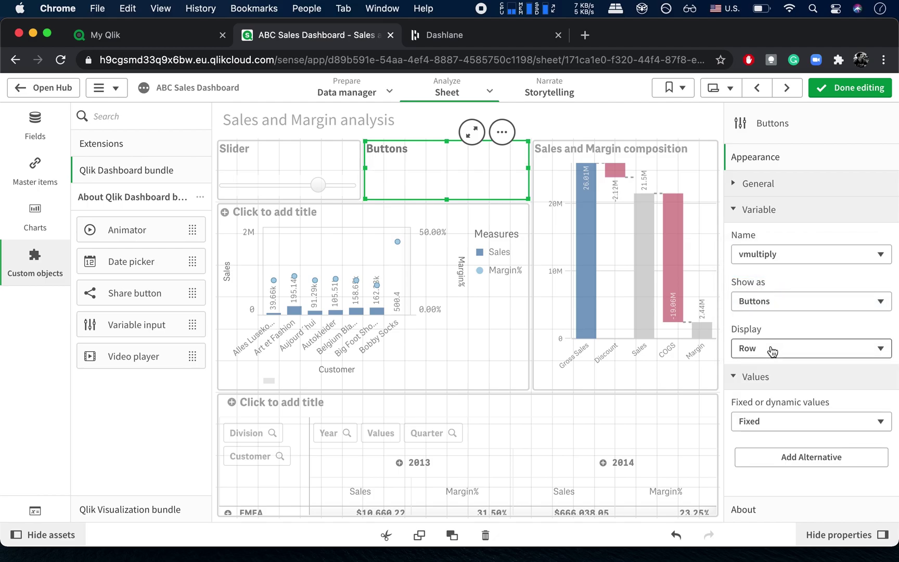
left_click(772, 352)
left_click(774, 349)
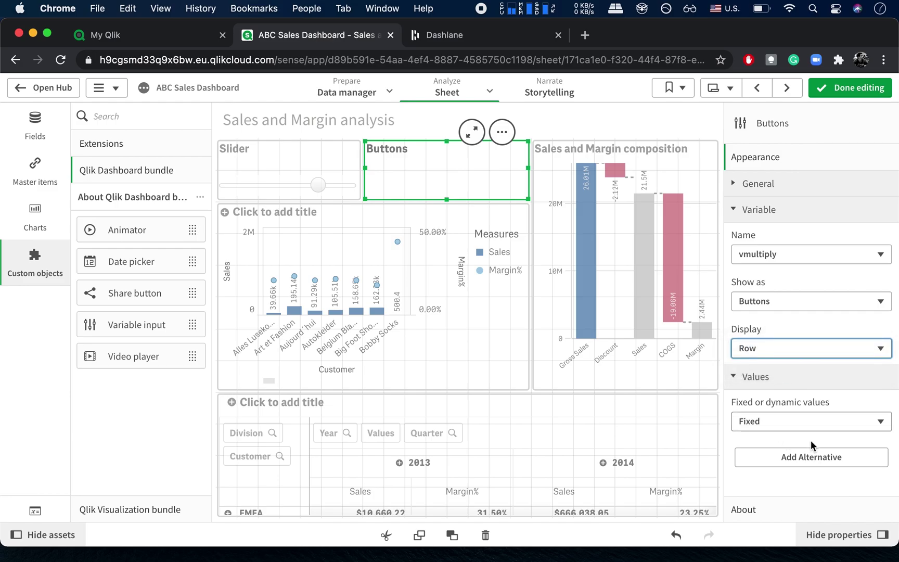
left_click(812, 460)
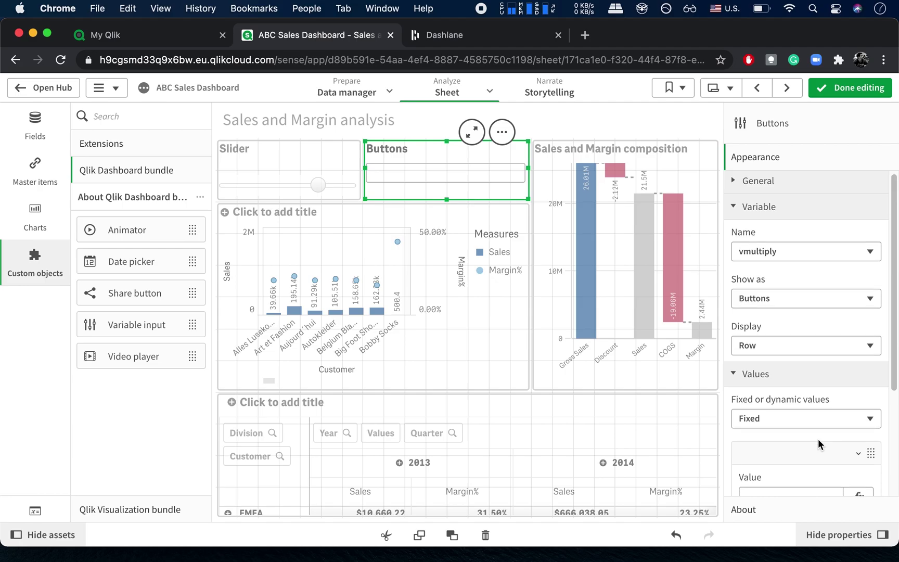
- Fill the first alternative with value -0.2 and label -20%
scroll(817, 438, "down", 3)
left_click(756, 345)
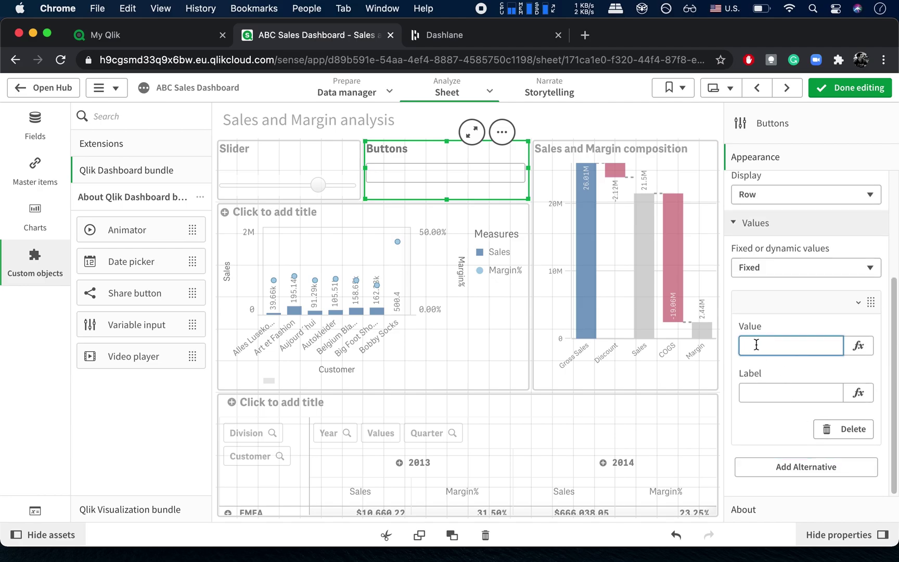
type("-0.2")
left_click(790, 393)
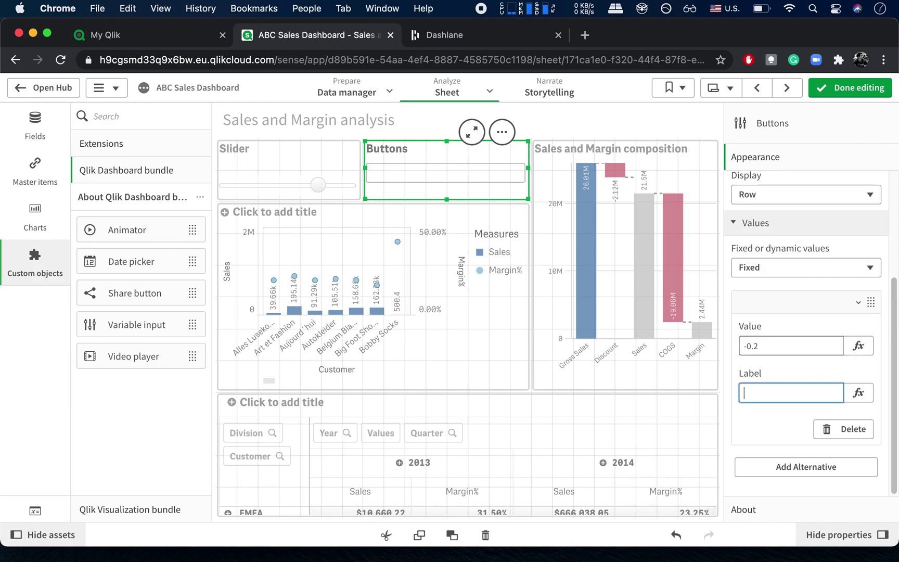
type("-20")
key("Return")
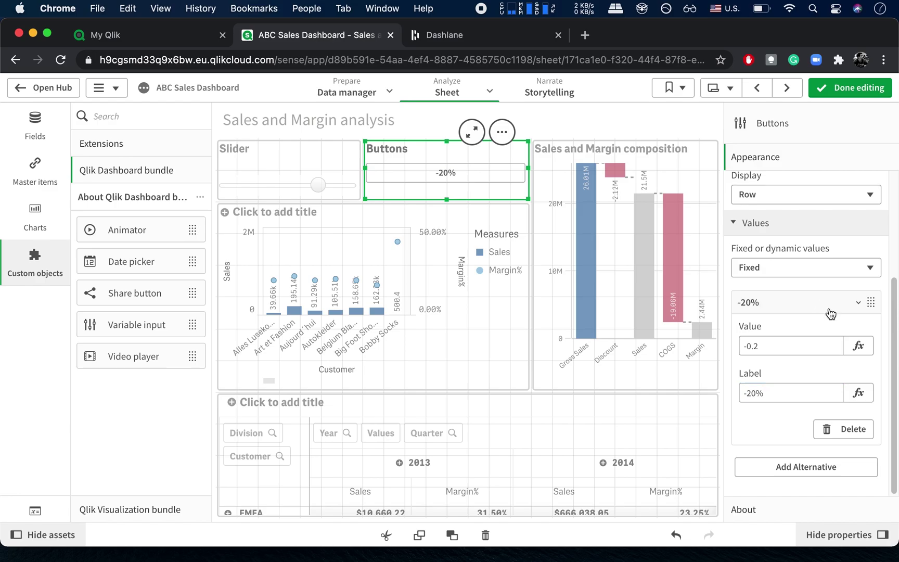
left_click(828, 312)
left_click(814, 466)
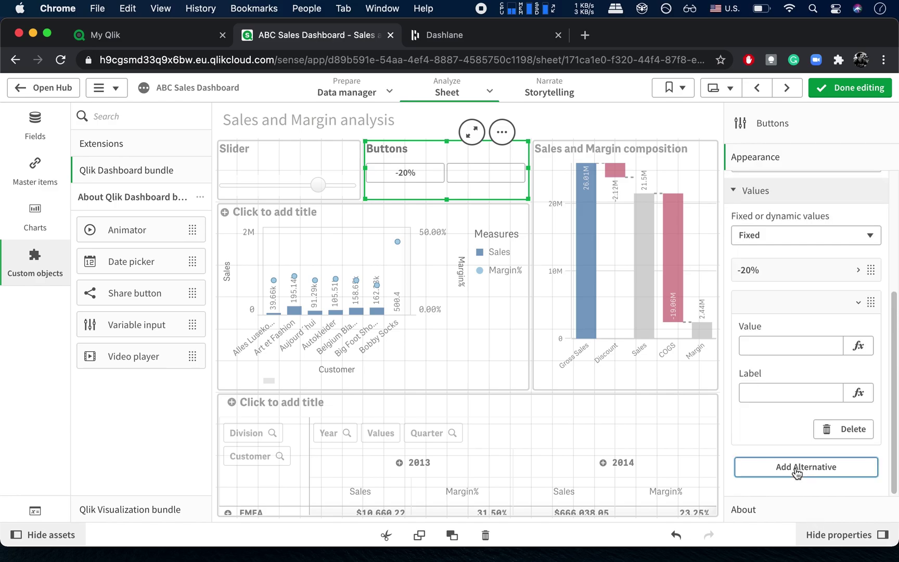
- Fill the second alternative with value -0.1 and label -10%
left_click(781, 350)
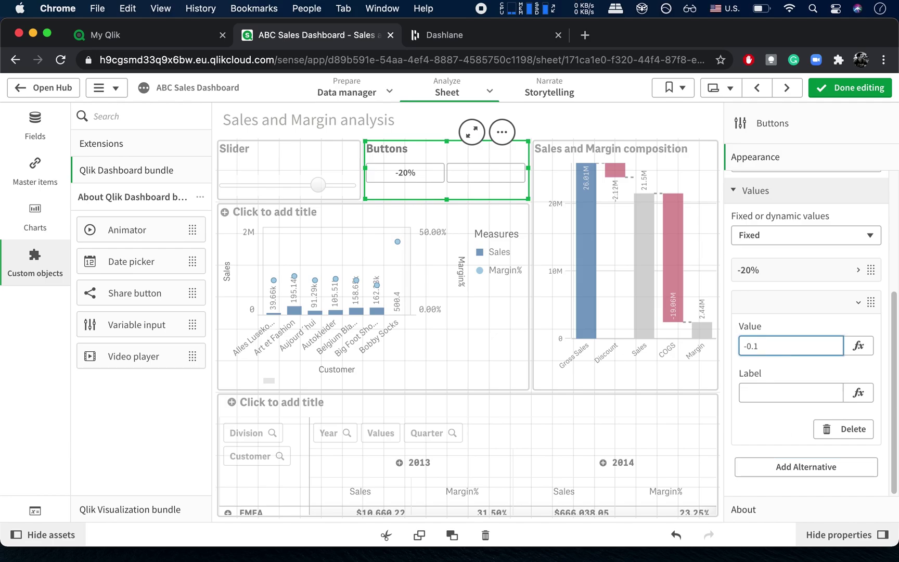
left_click(790, 392)
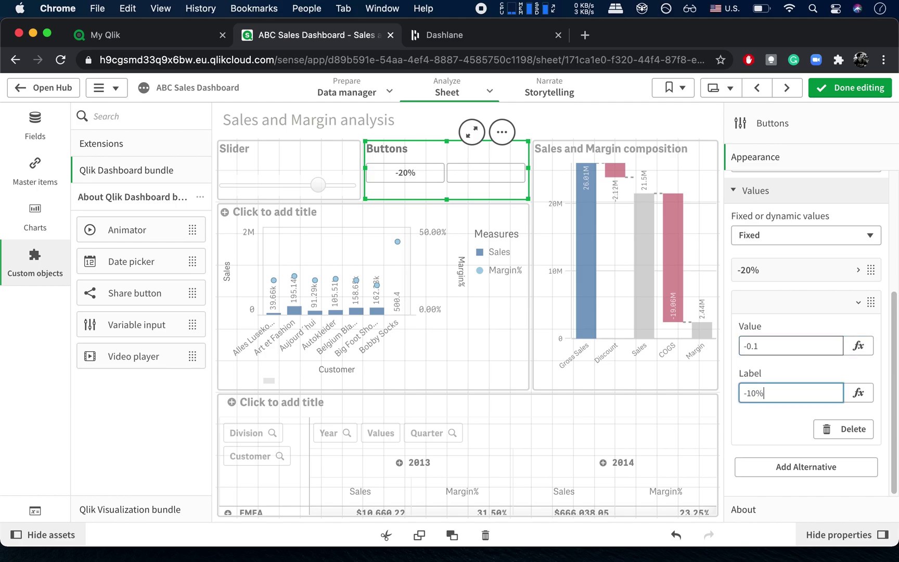
type("-10%")
left_click(819, 373)
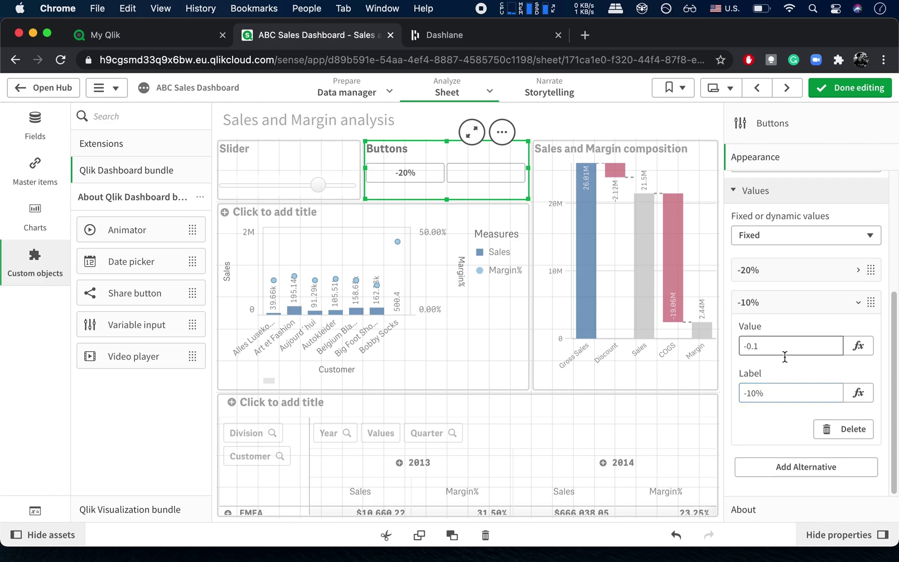
left_click(791, 466)
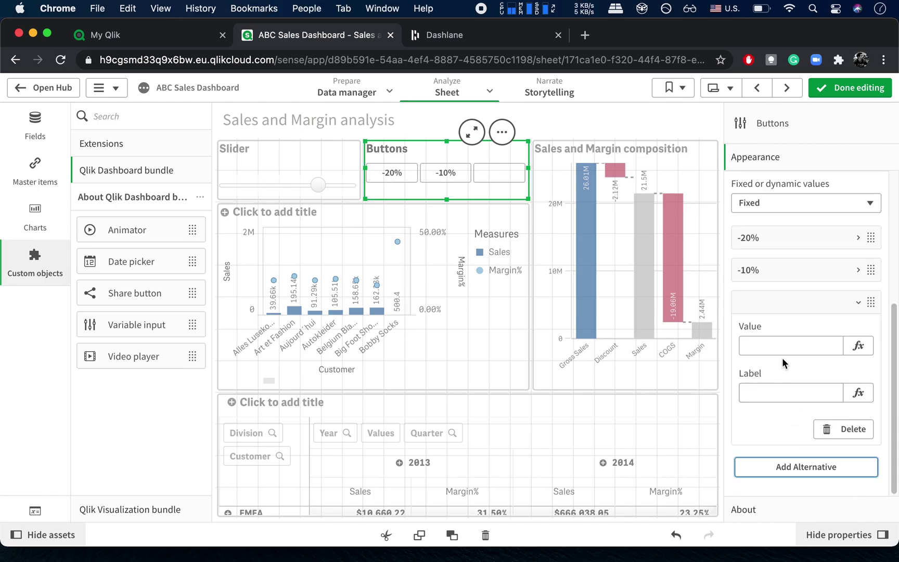
- Fill alternatives with value 0 (label 0) and value 0.1 (label 10%)
left_click(782, 346)
type("0")
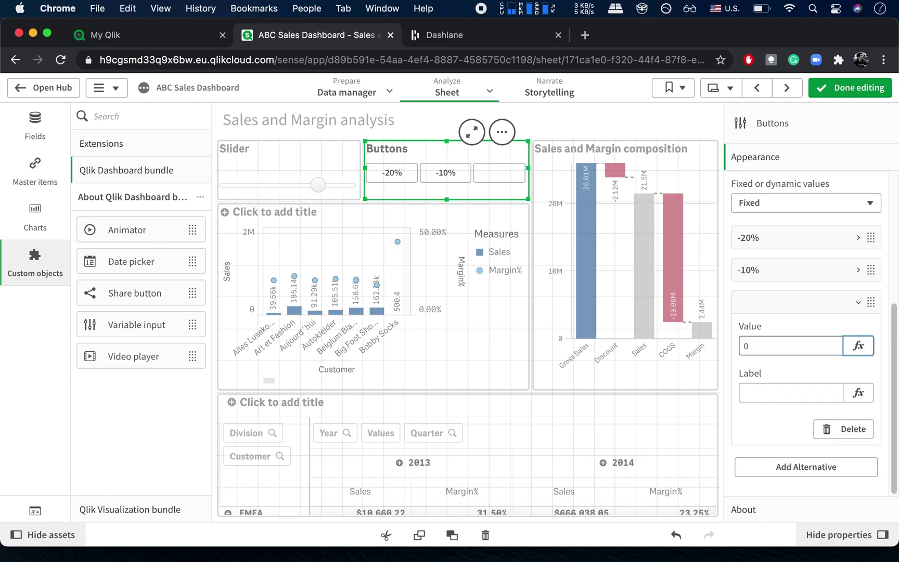
key("Tab")
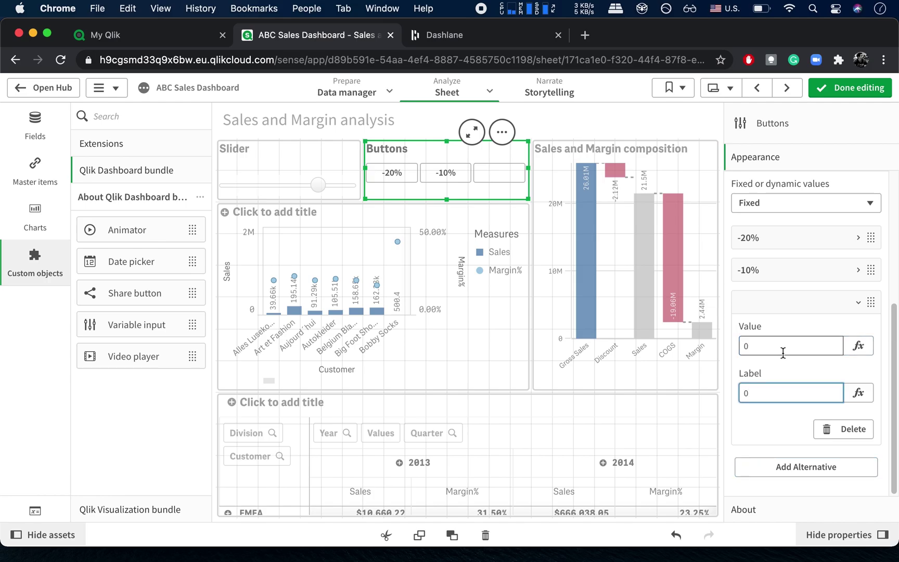
left_click(783, 308)
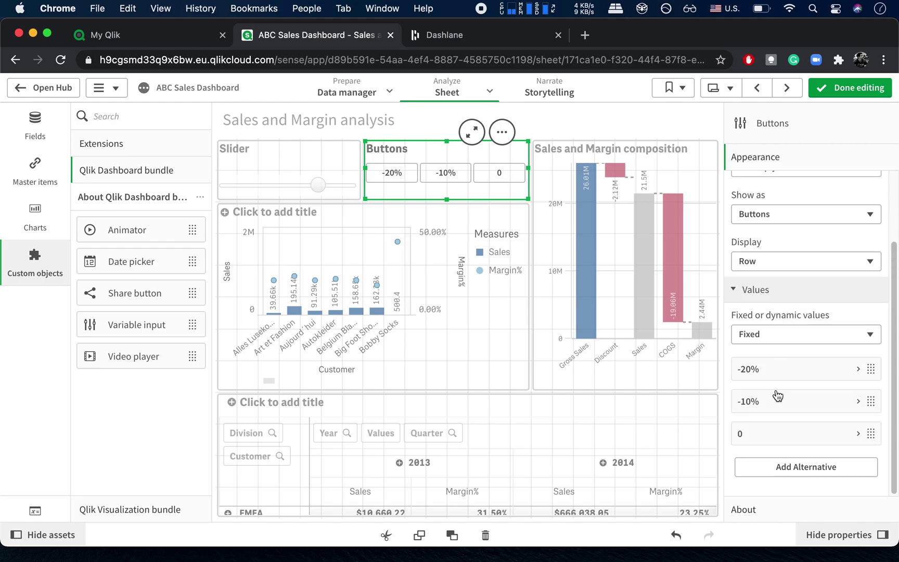
left_click(788, 471)
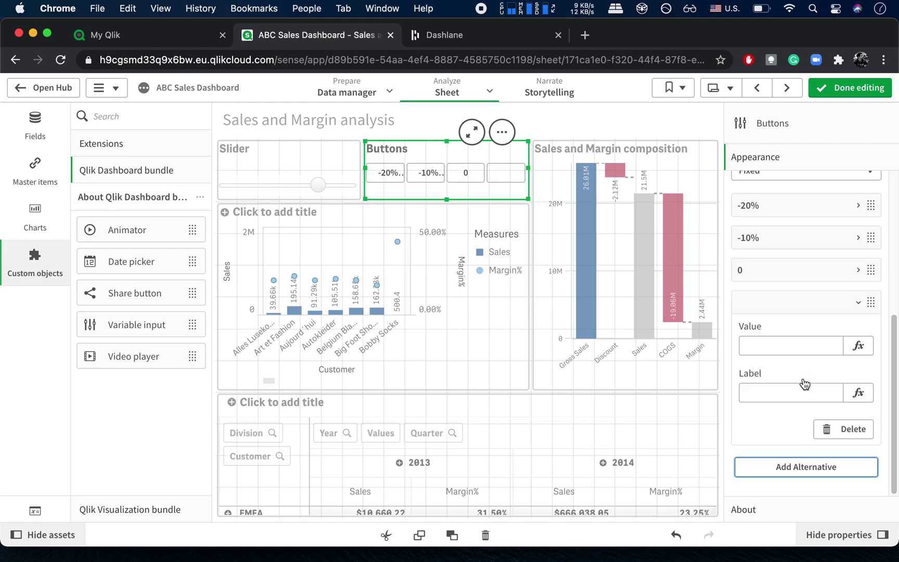
left_click(771, 342)
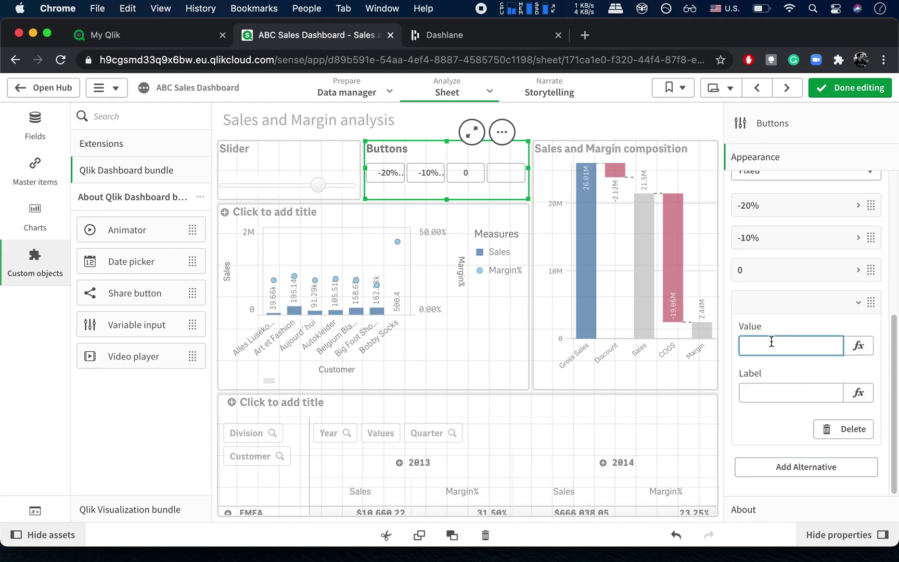
type("0.1")
left_click(790, 392)
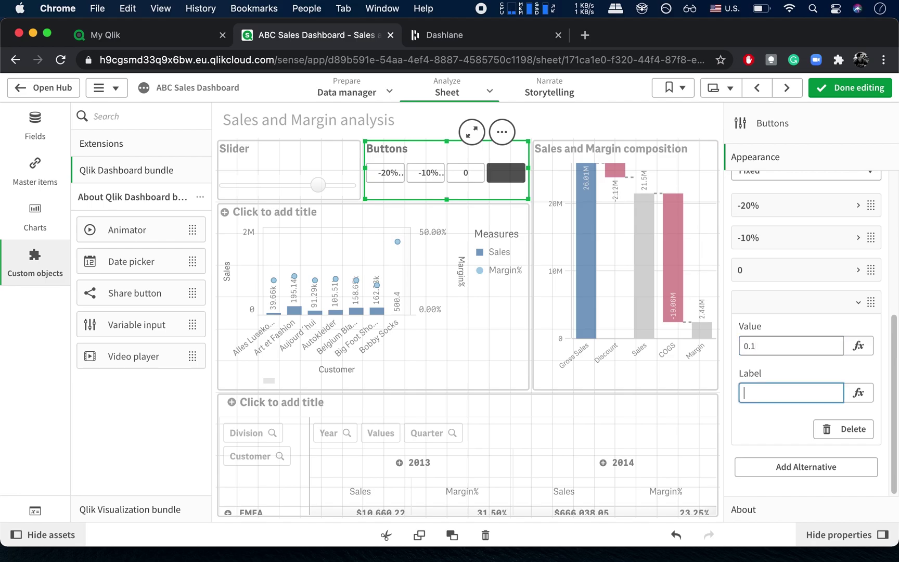
type("10%")
left_click(801, 307)
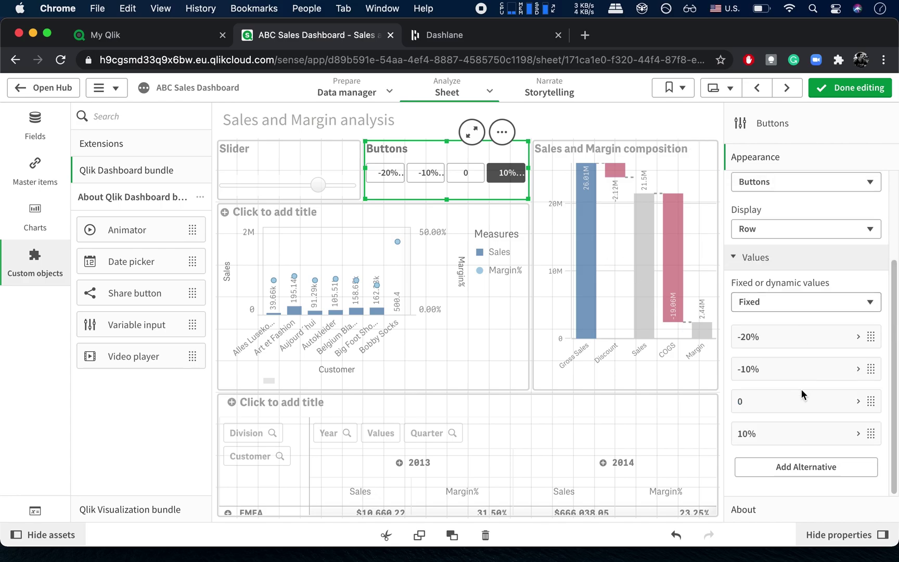
- Add a fifth alternative with value 0.2 and label 20%
left_click(775, 466)
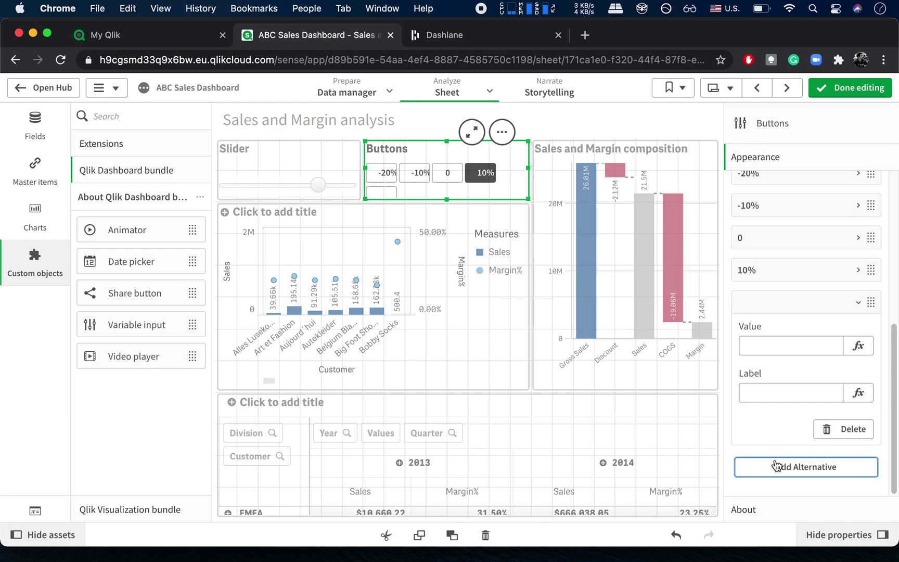
left_click(778, 345)
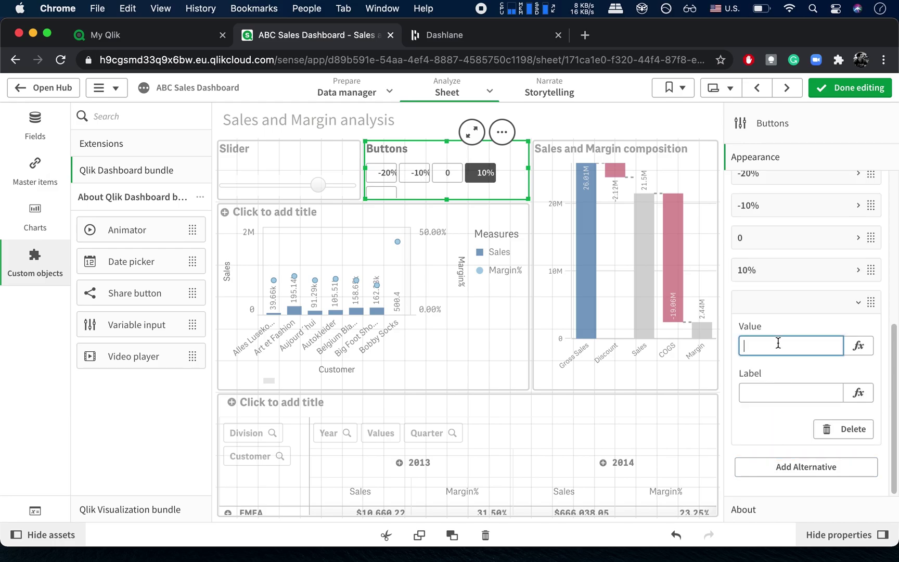
type("0.2")
left_click(790, 393)
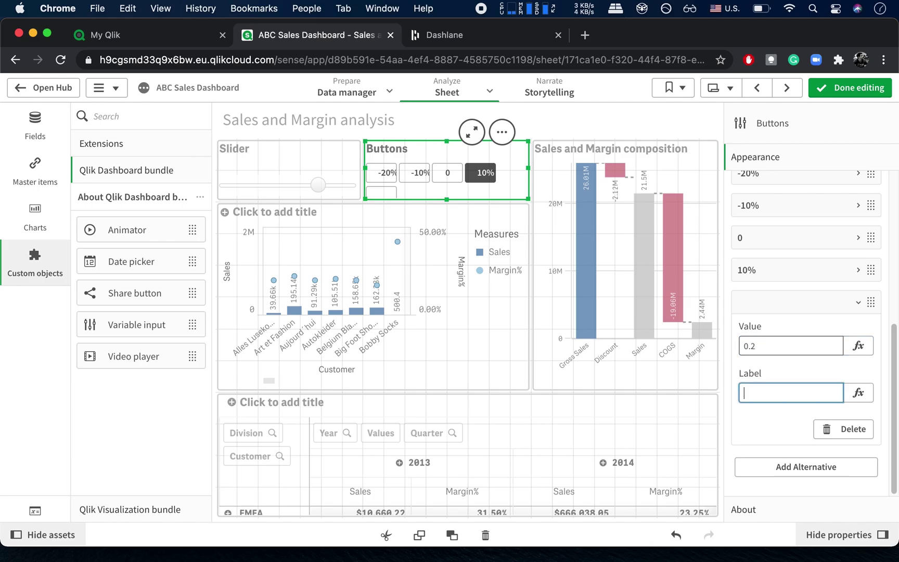
type("20%")
key("Return")
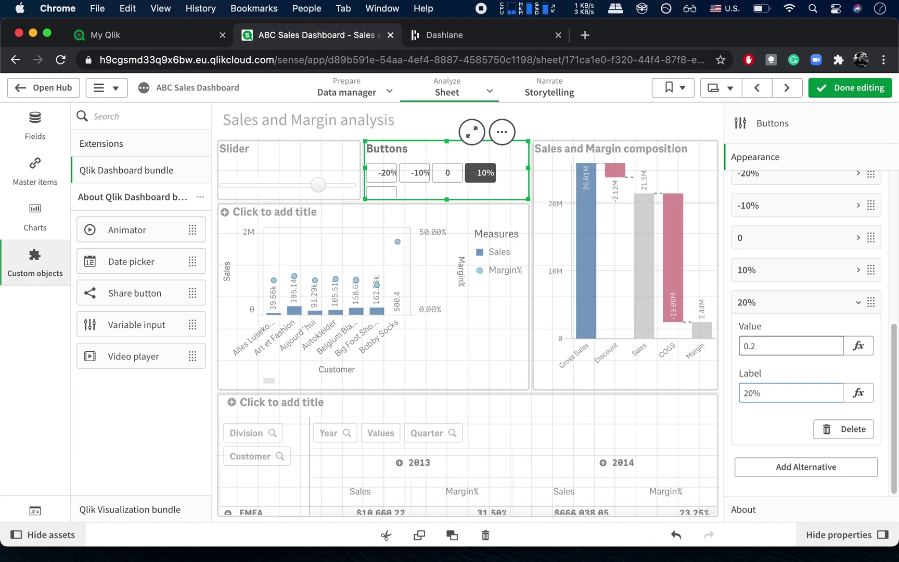
- Finish editing and click the 0, -10% and -20% buttons to test them
left_click(816, 303)
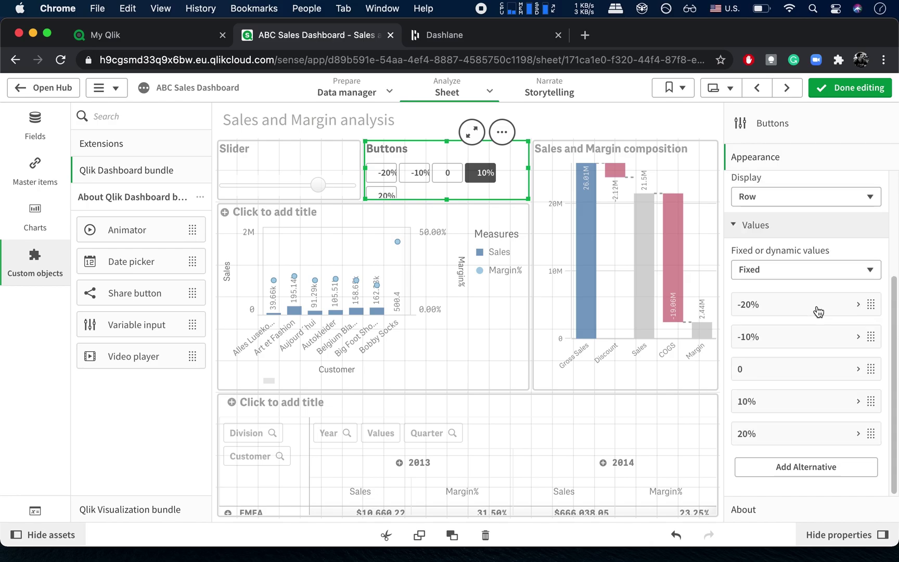
left_click(850, 85)
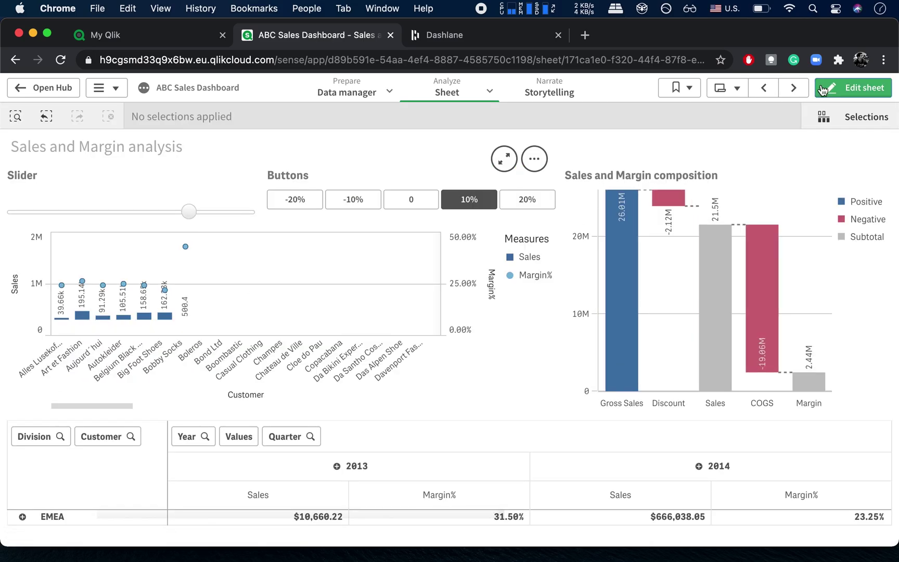
left_click(431, 206)
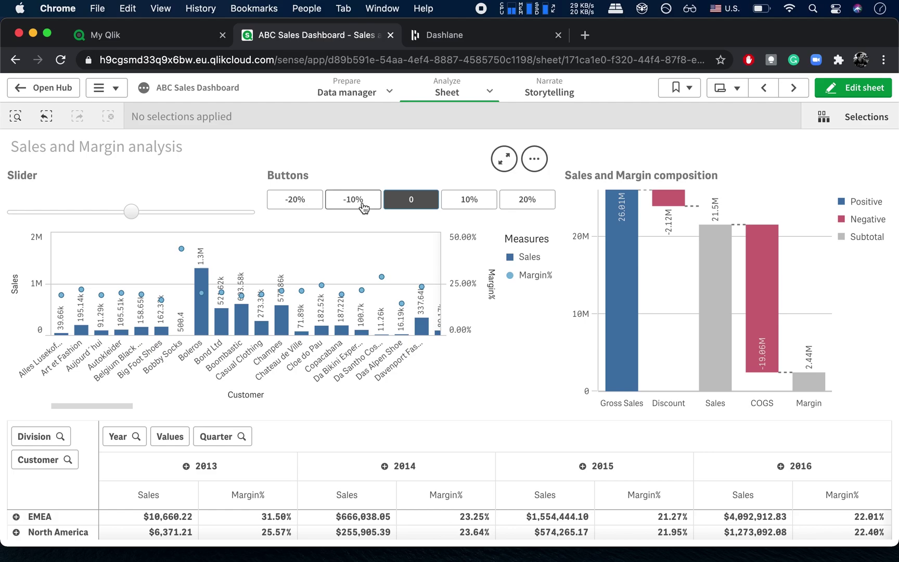
left_click(359, 204)
left_click(289, 204)
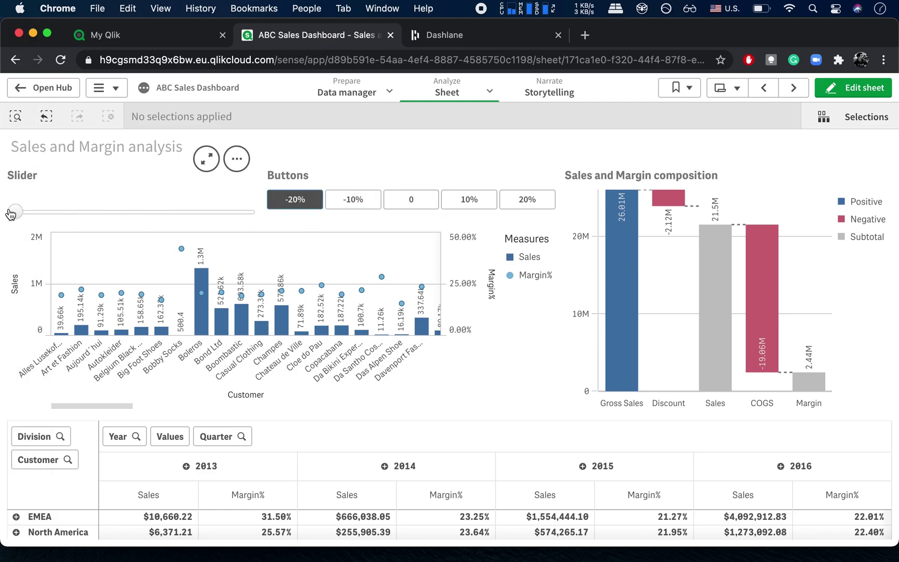
- Drag the slider between 0 and 10%, confirming the buttons follow, ending at 0
left_click_drag(16, 214, 172, 220)
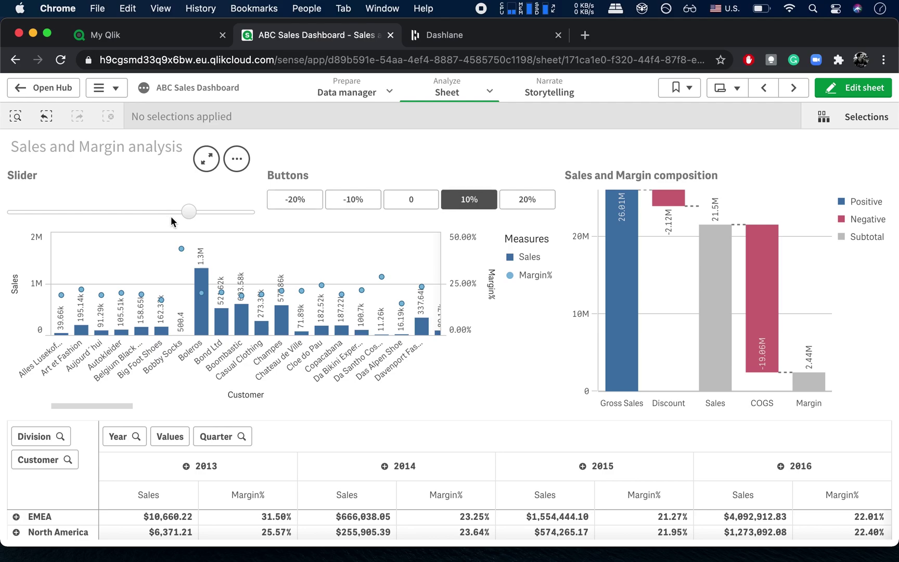
left_click_drag(186, 215, 133, 214)
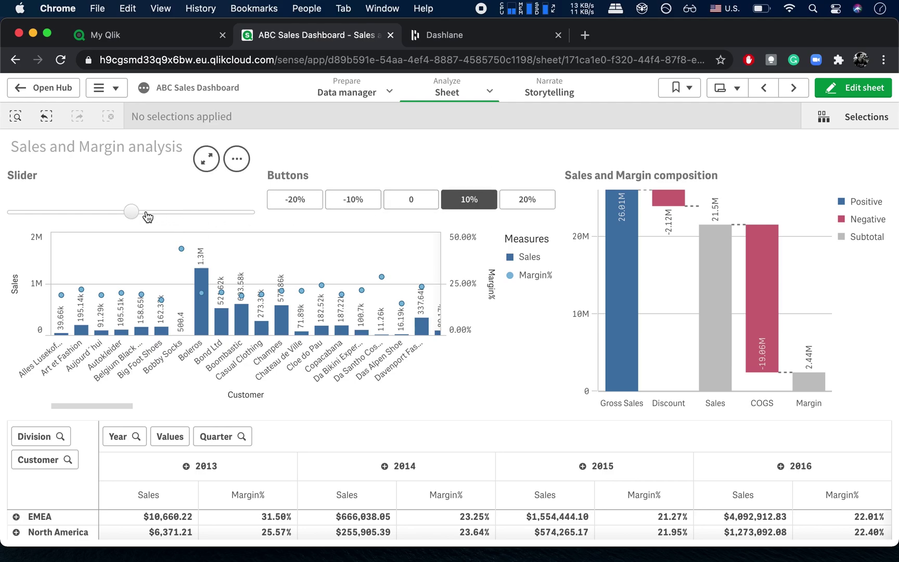
left_click(411, 206)
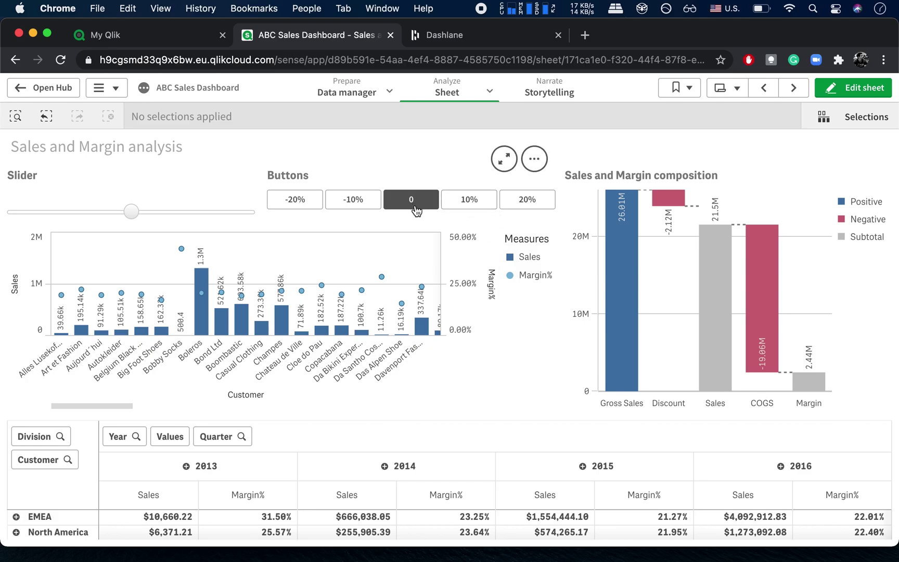
left_click_drag(133, 212, 188, 211)
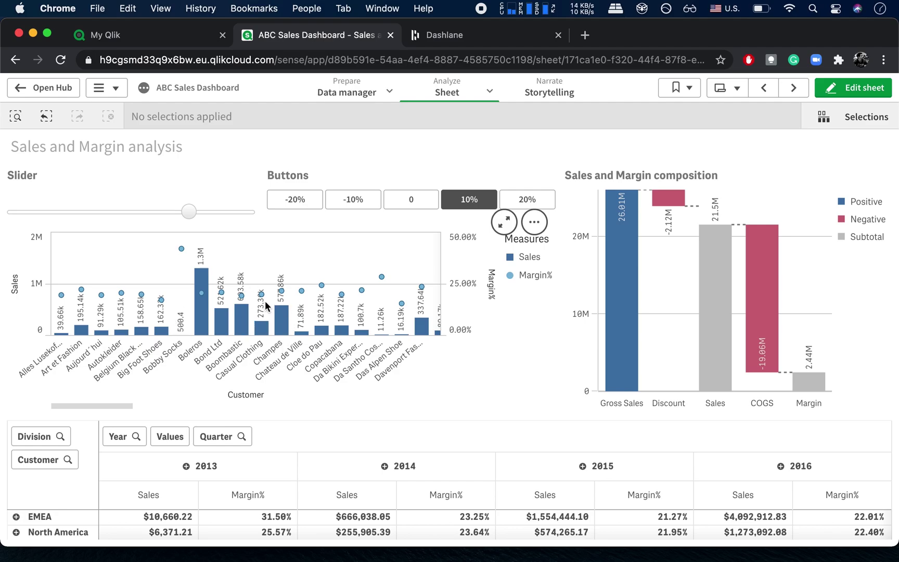
left_click(158, 213)
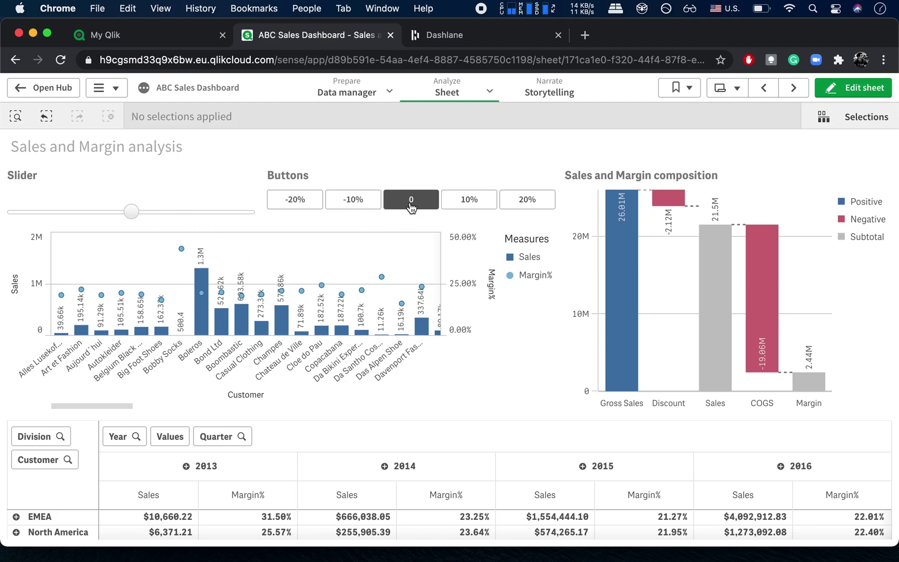
left_click(887, 91)
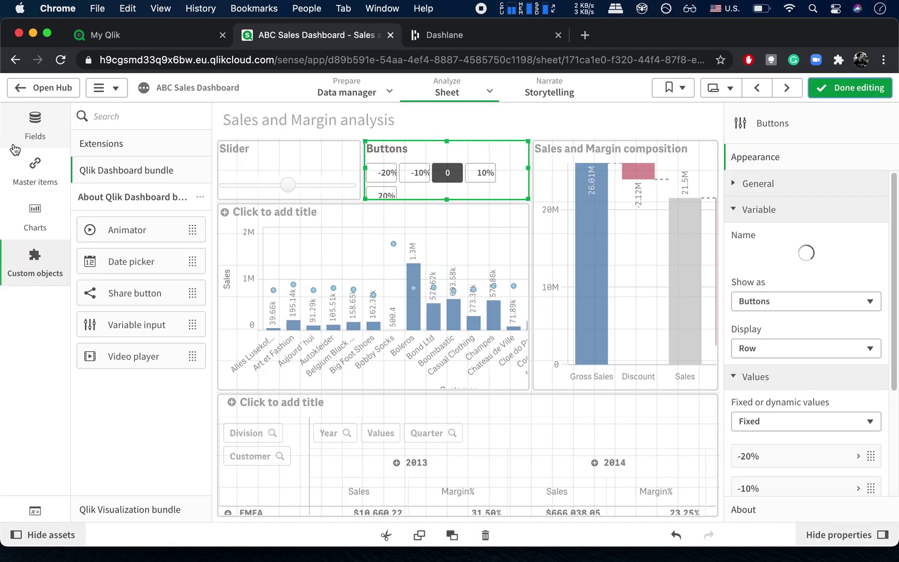
- Open the Sales master measure, Sum(Sales)*(1+$(vFactor)), for editing from Master items > Measures
left_click(47, 175)
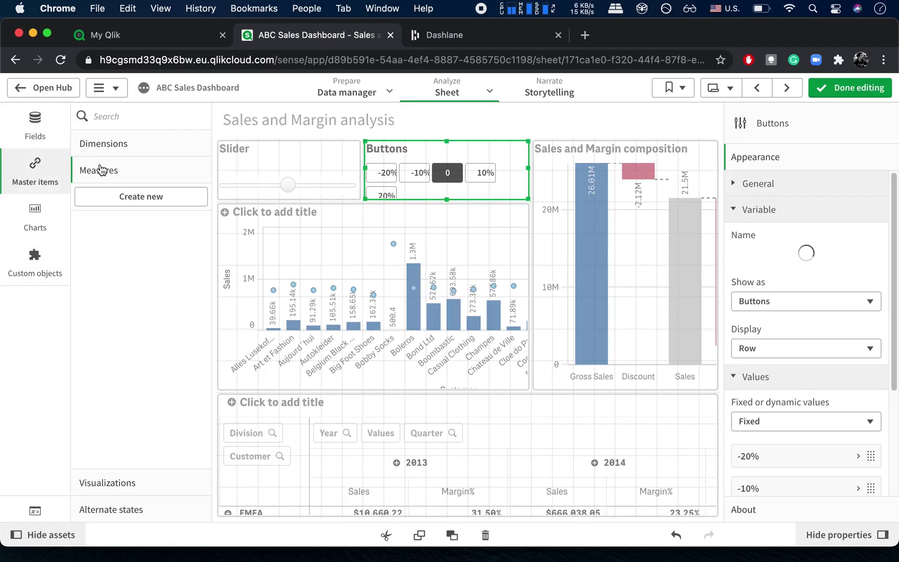
left_click(114, 172)
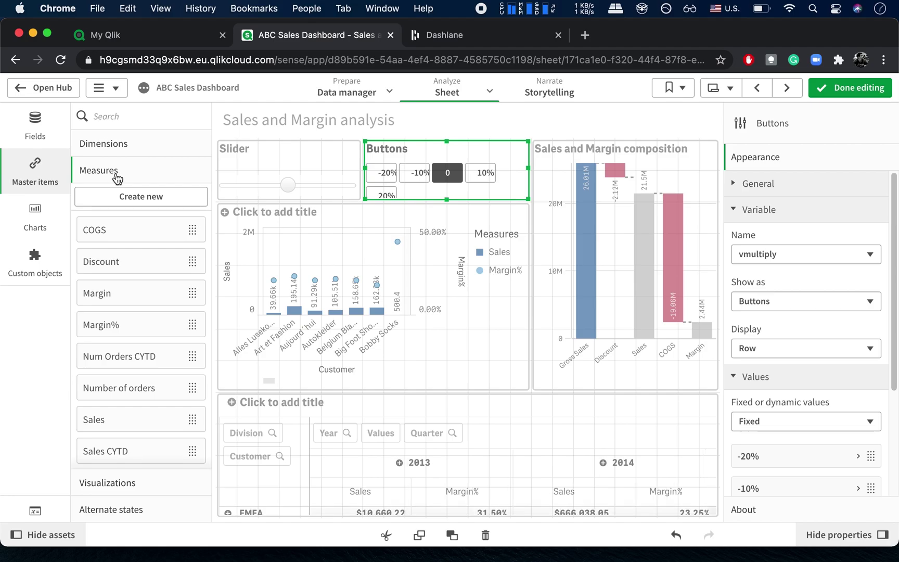
scroll(141, 341, "down", 3)
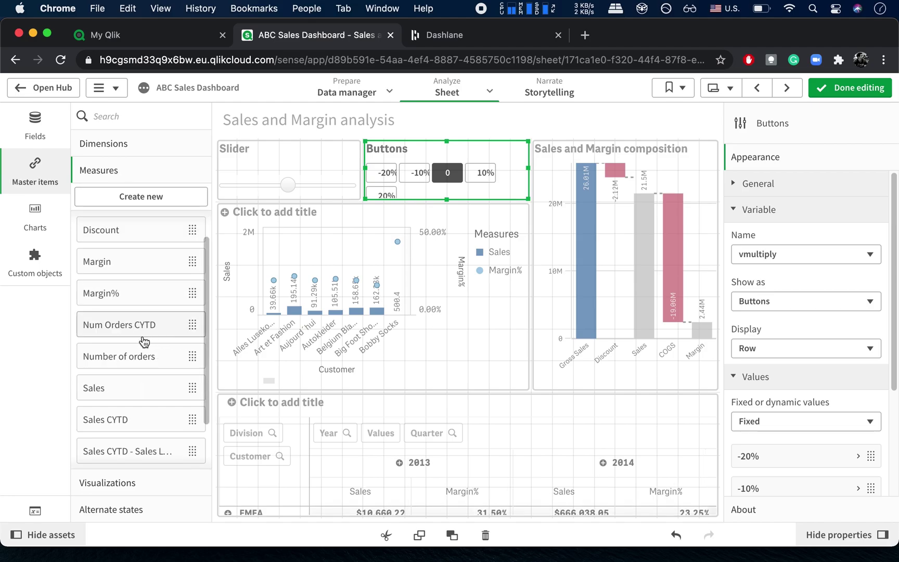
left_click(130, 330)
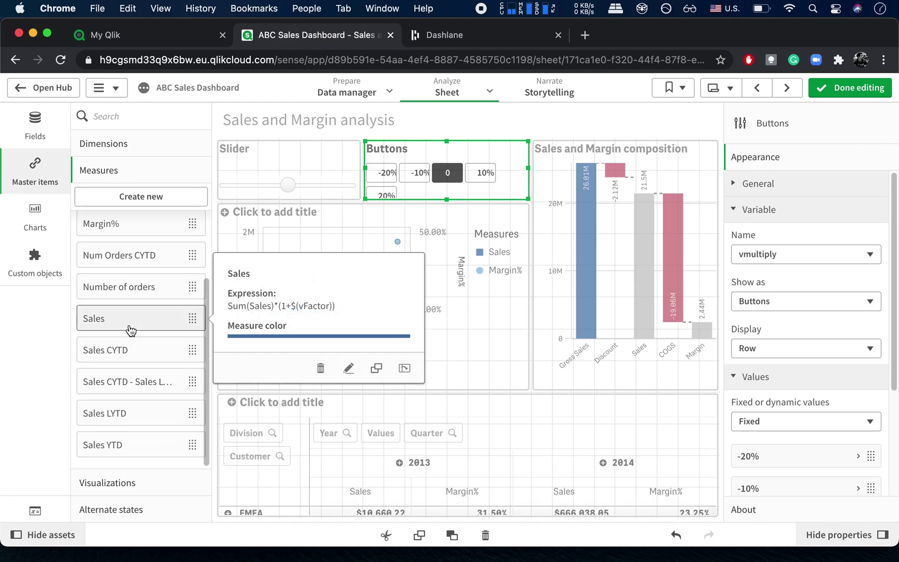
left_click(347, 368)
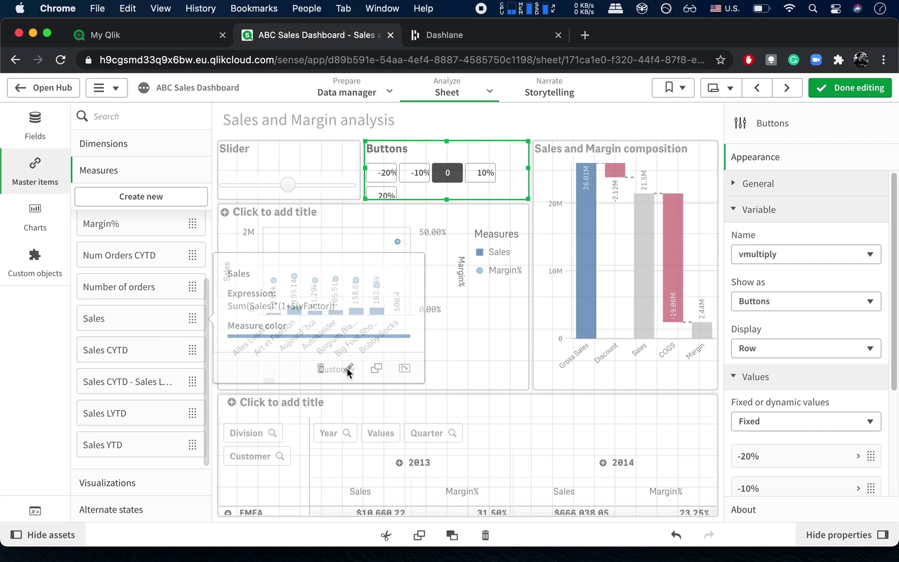
left_click(600, 347)
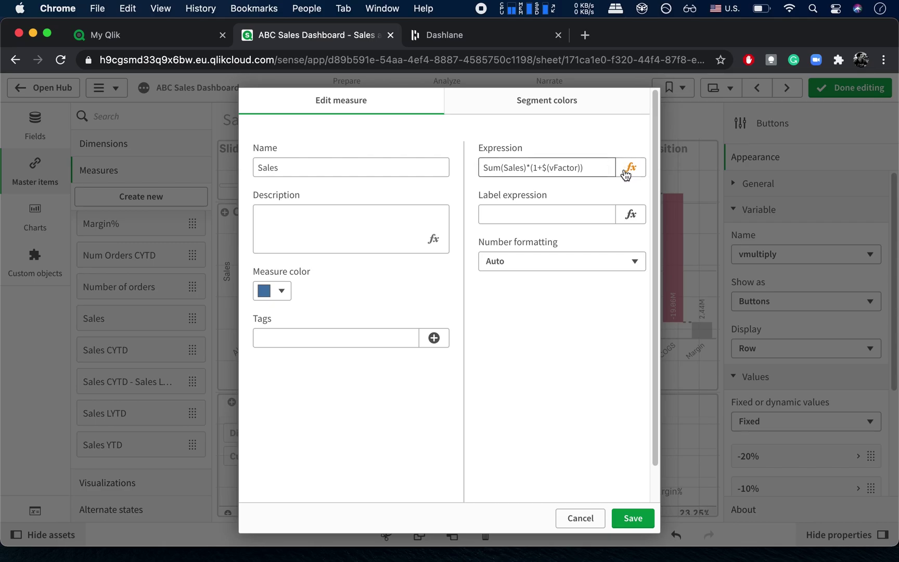
- In the expression editor, delete the $(vFactor) reference from the Sales expression
left_click(626, 169)
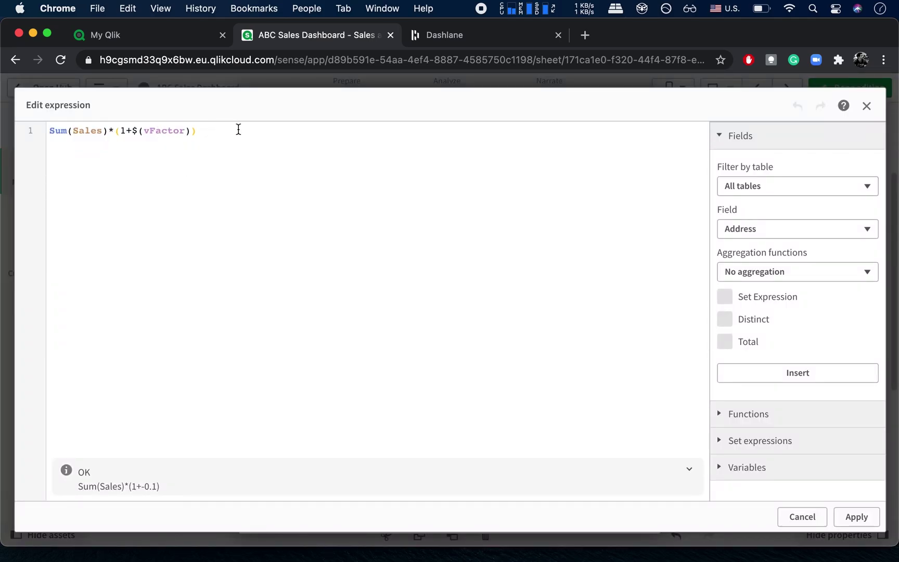
left_click_drag(141, 126, 118, 131)
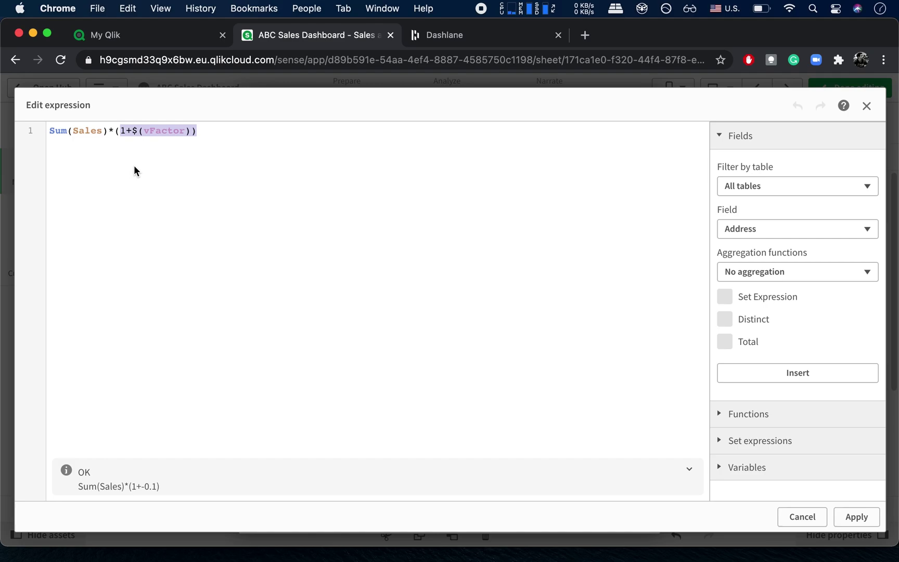
key("BackSpace")
key("BackSpace")
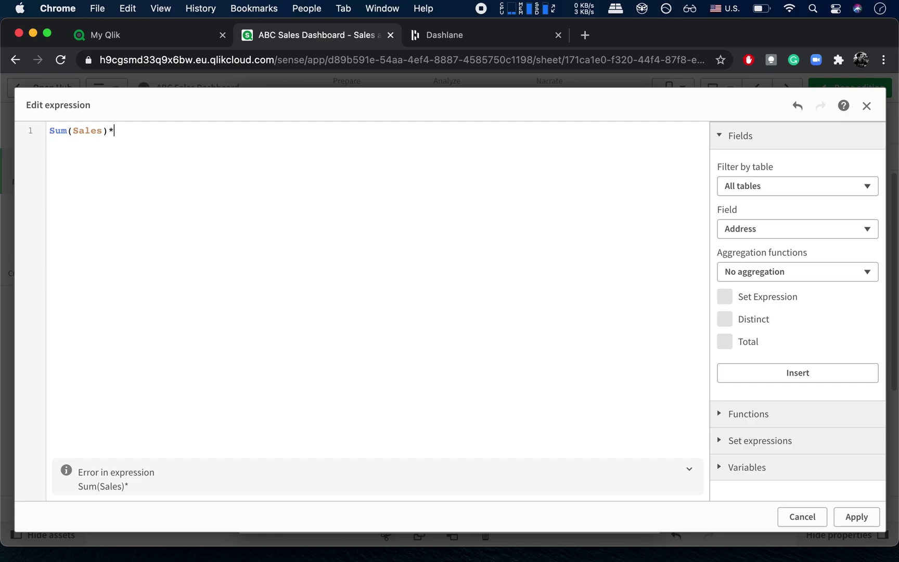
type("(")
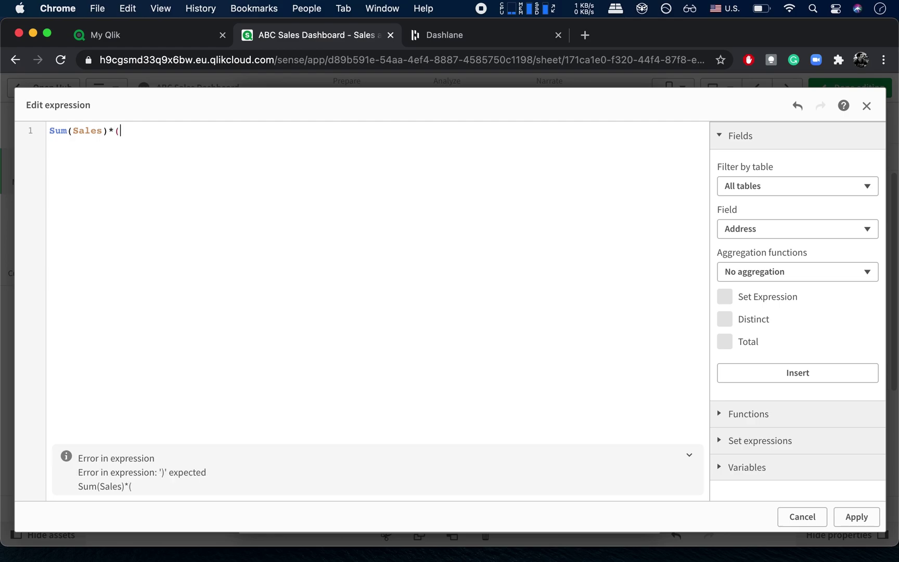
type("1+$")
key("BackSpace")
key("BackSpace")
- Insert vmultiply to make Sum(Sales)*(1+$(vmultiply)), then apply and save the measure
type("$(v")
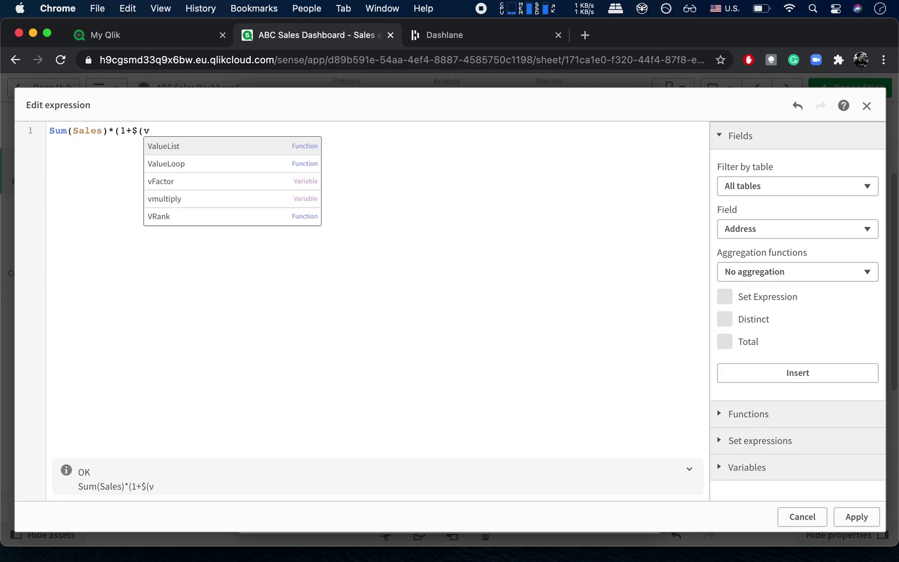
key("Down")
key("Down")
key("Down")
key("Return")
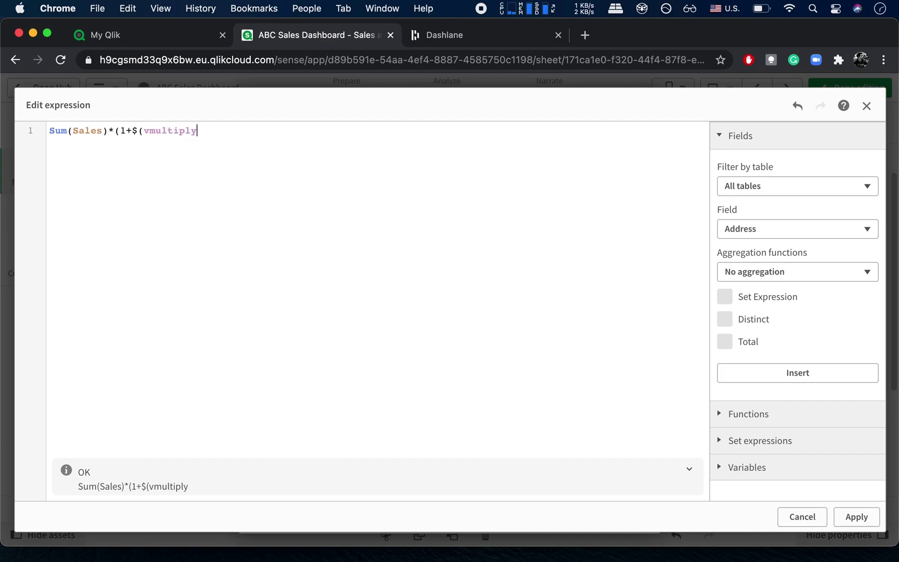
type(")")
left_click_drag(223, 133, 48, 133)
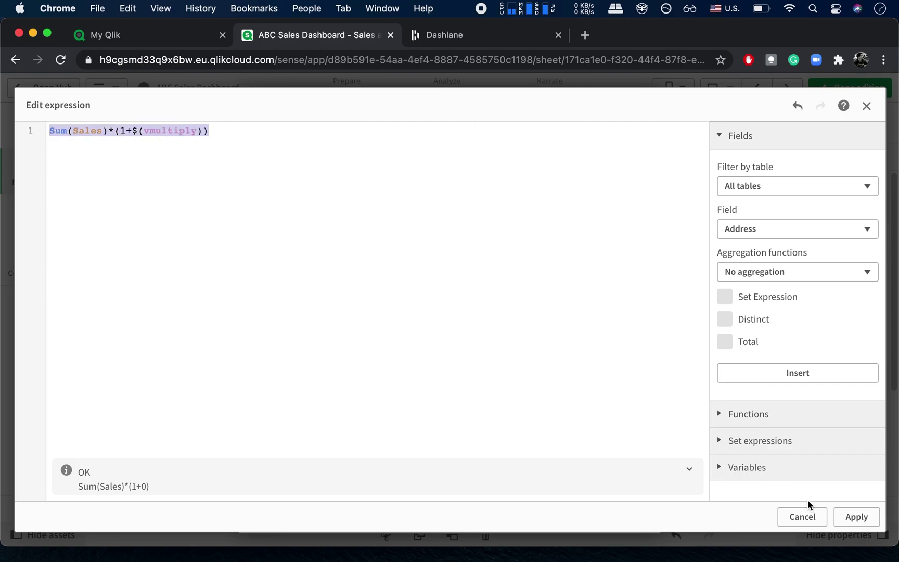
left_click(855, 516)
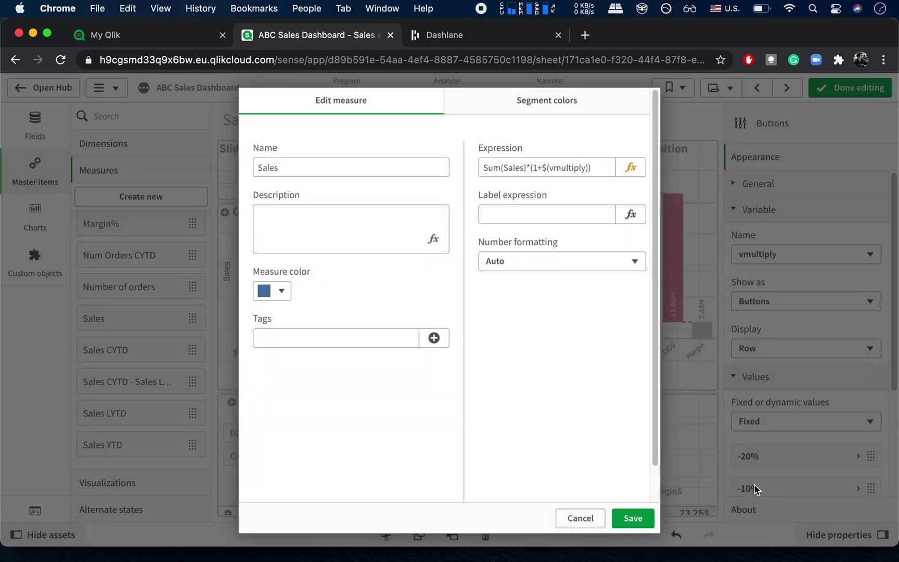
left_click(647, 524)
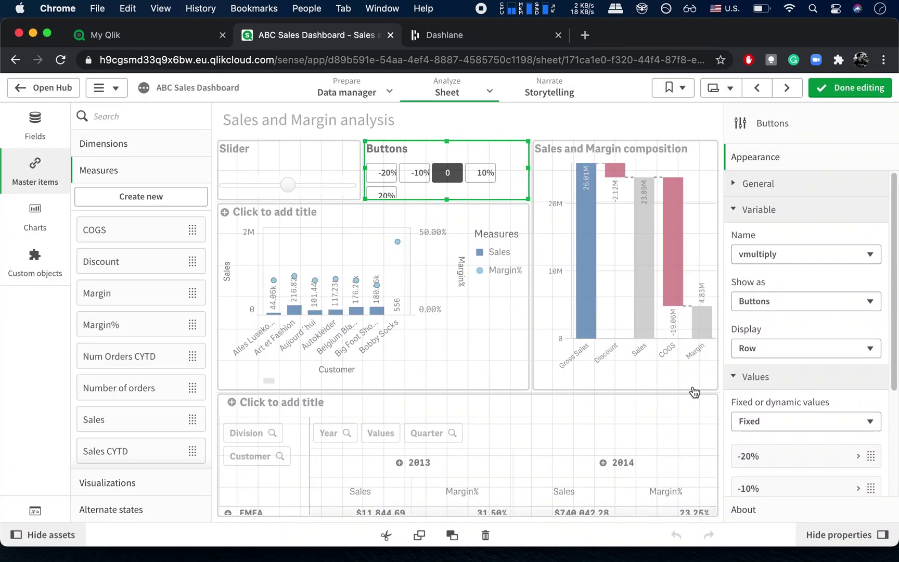
- Exit edit mode, test the 10% and 20% buttons, then reset the multiplier slider to 0
left_click(830, 87)
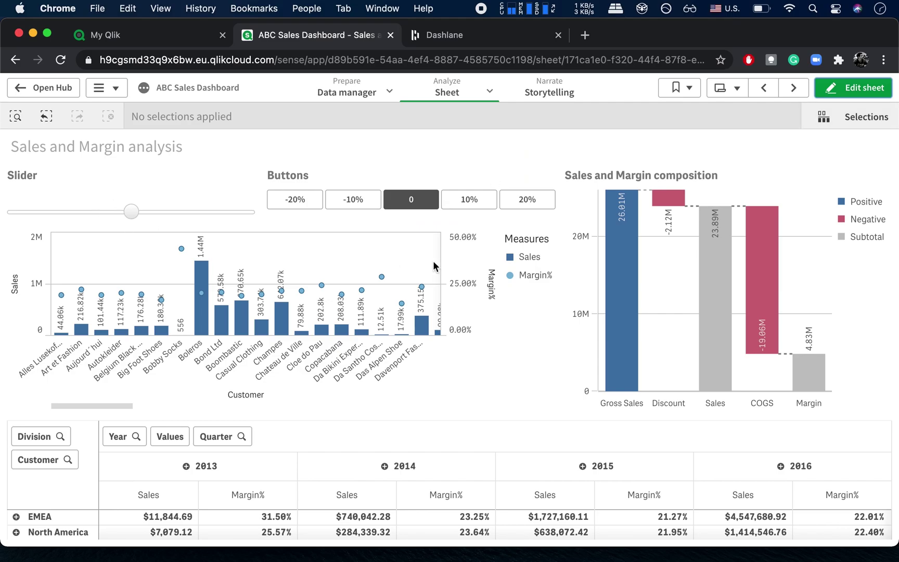
left_click(465, 204)
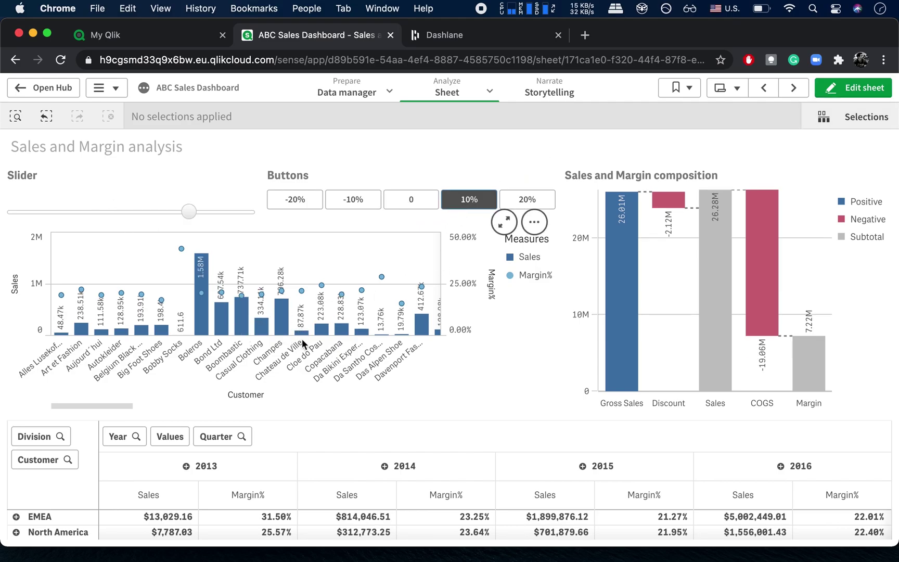
mouse_move(303, 333)
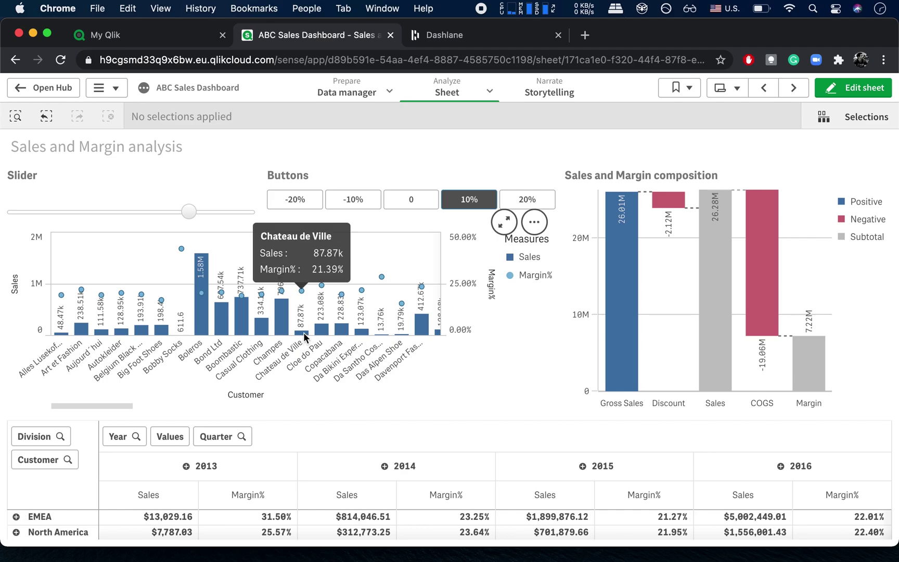
left_click(524, 204)
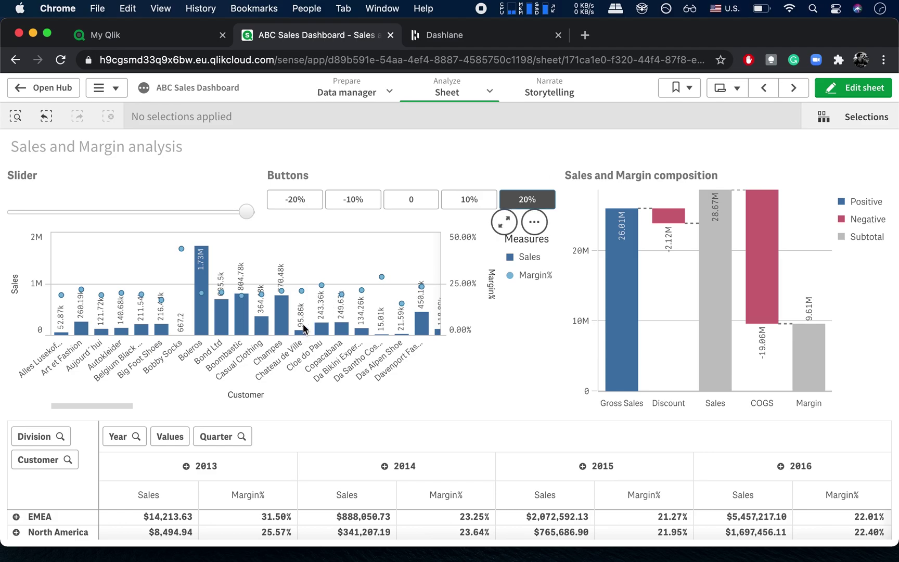
left_click(130, 213)
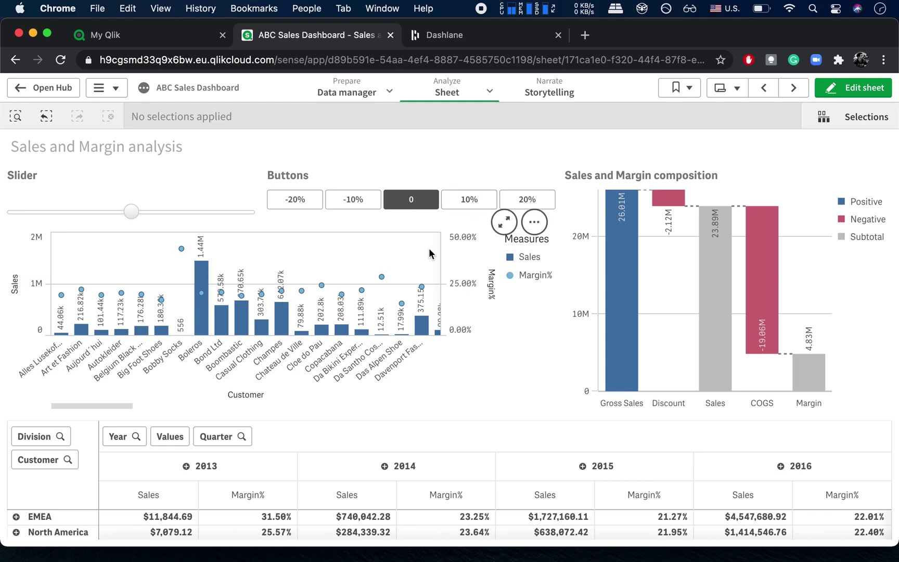
left_click(466, 199)
left_click(511, 203)
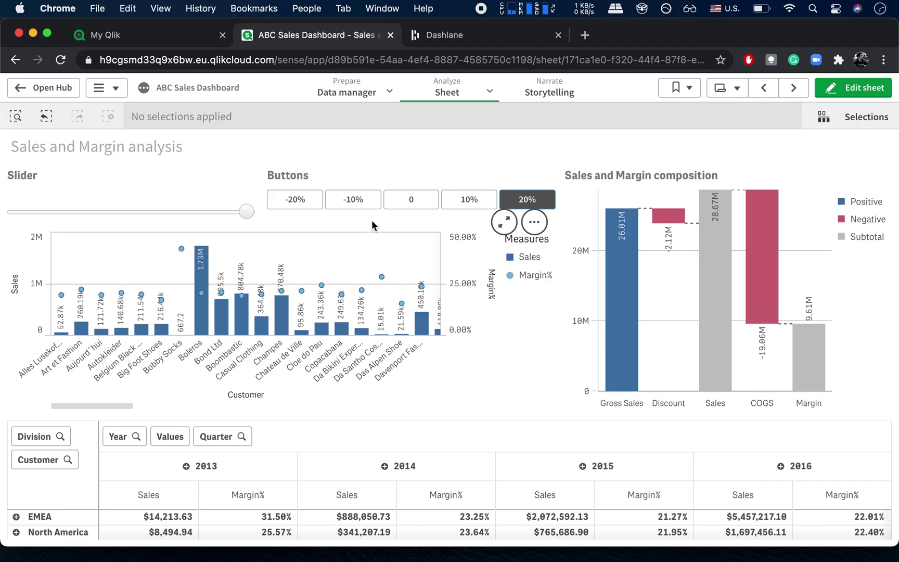
mouse_move(255, 325)
left_click(411, 203)
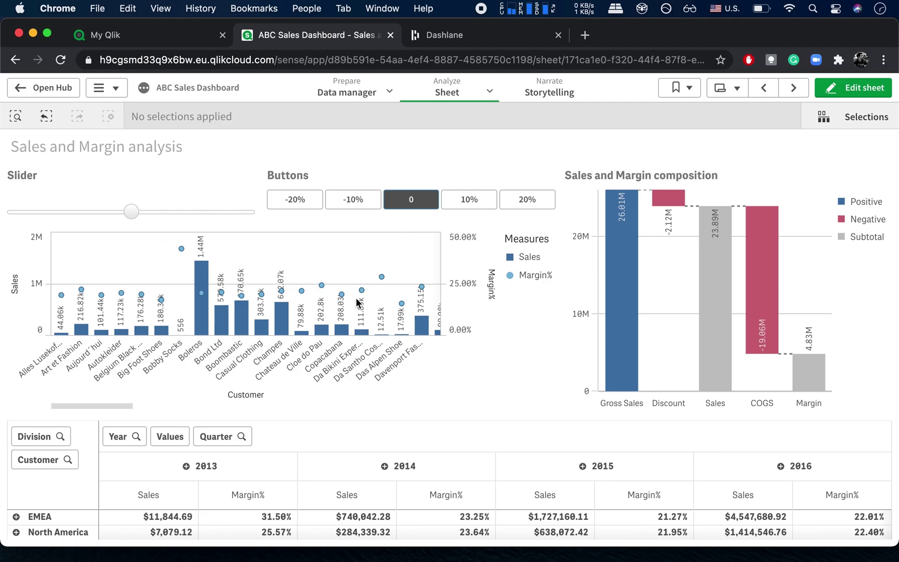
mouse_move(248, 348)
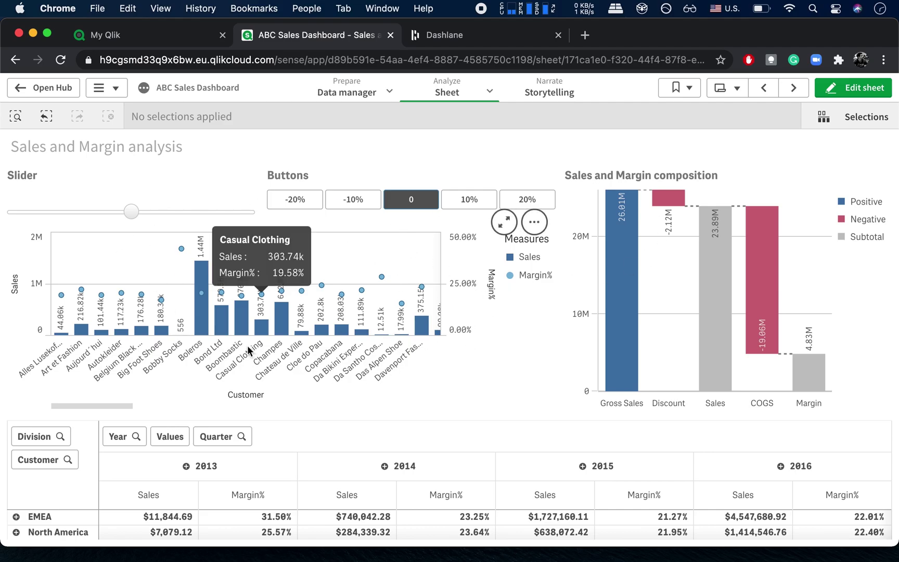